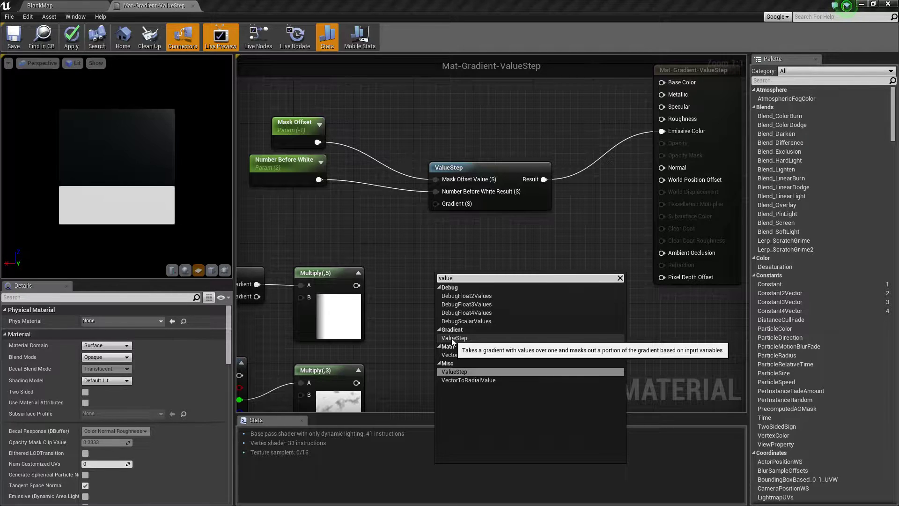
Dismiss the node search and read the ValueStep node's description, viewing the preview plane at an angle
click(415, 278)
right_drag(435, 299, 474, 313)
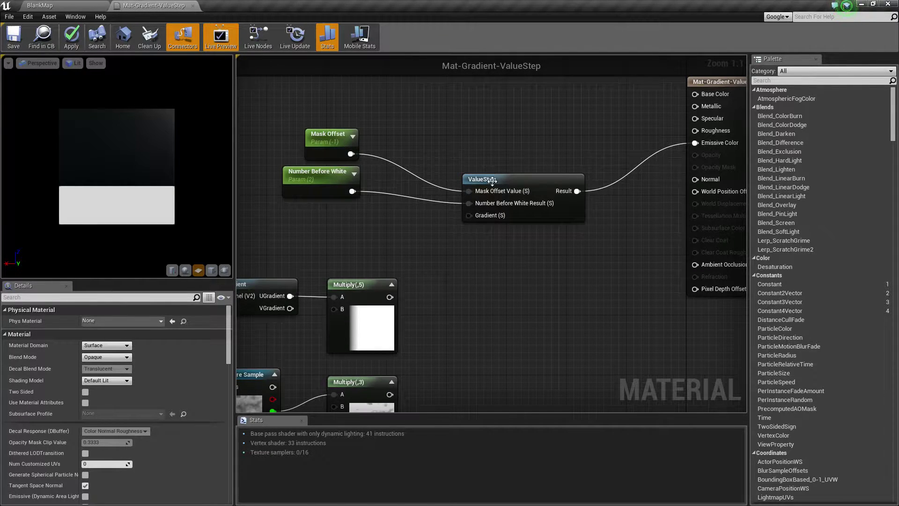
mouse_move(500, 196)
mouse_move(123, 150)
mouse_down()
mouse_move(89, 157)
mouse_move(123, 151)
mouse_up()
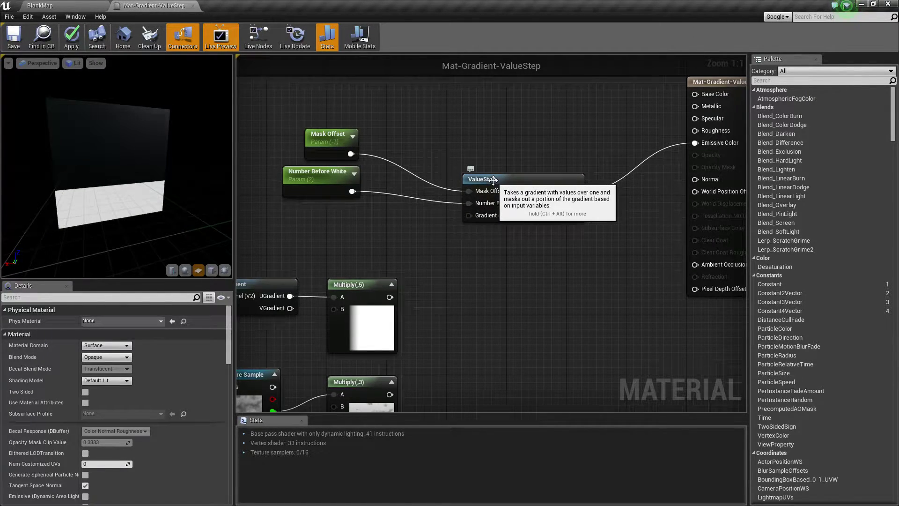
Browse the palette filtered by Expressions and by Functions, and return the category to All
click(810, 69)
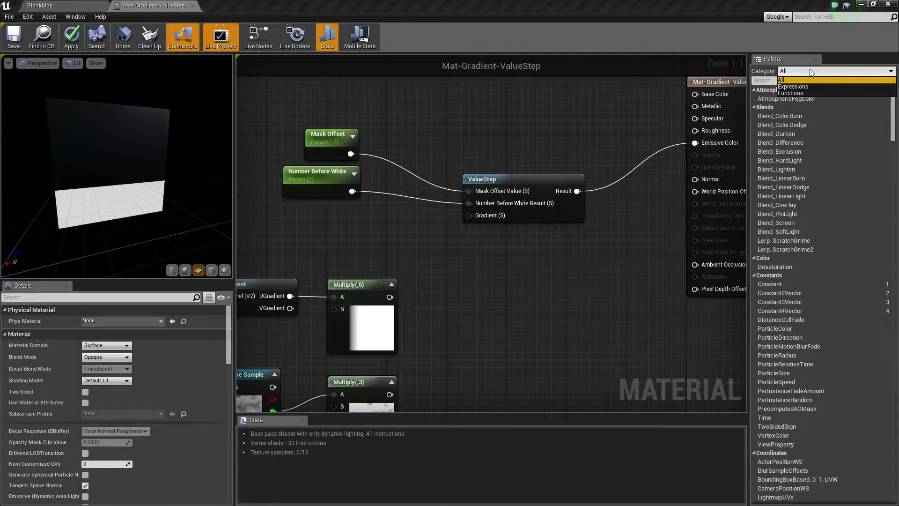
click(791, 86)
mouse_move(894, 152)
mouse_down()
mouse_move(881, 455)
mouse_move(895, 236)
mouse_move(887, 140)
mouse_up()
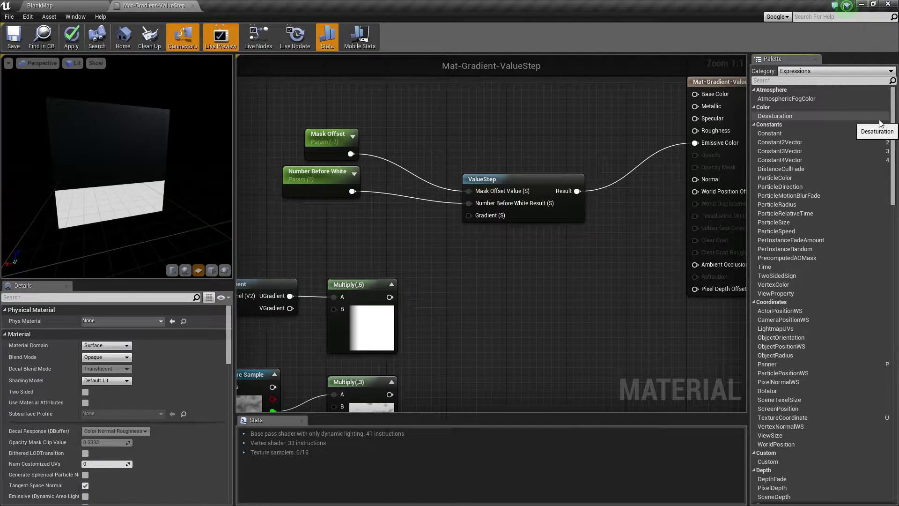
click(810, 71)
click(807, 92)
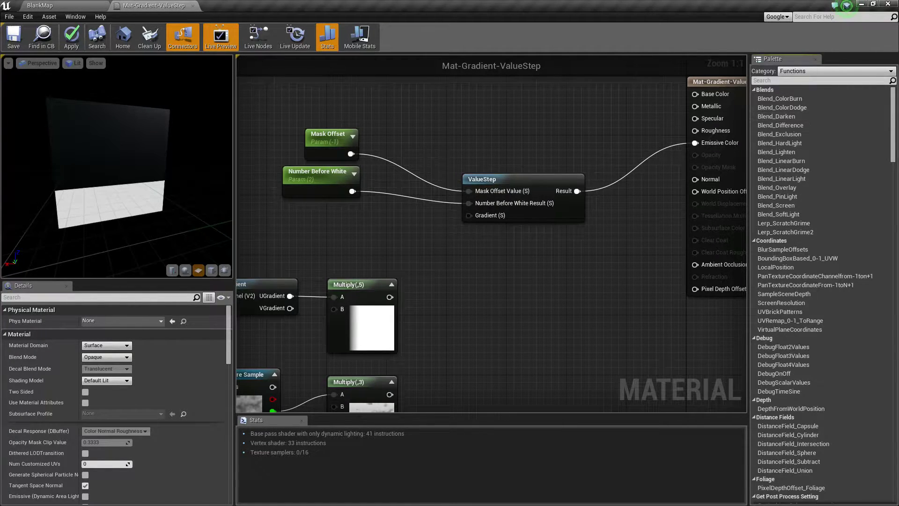
drag(894, 122, 894, 89)
click(838, 71)
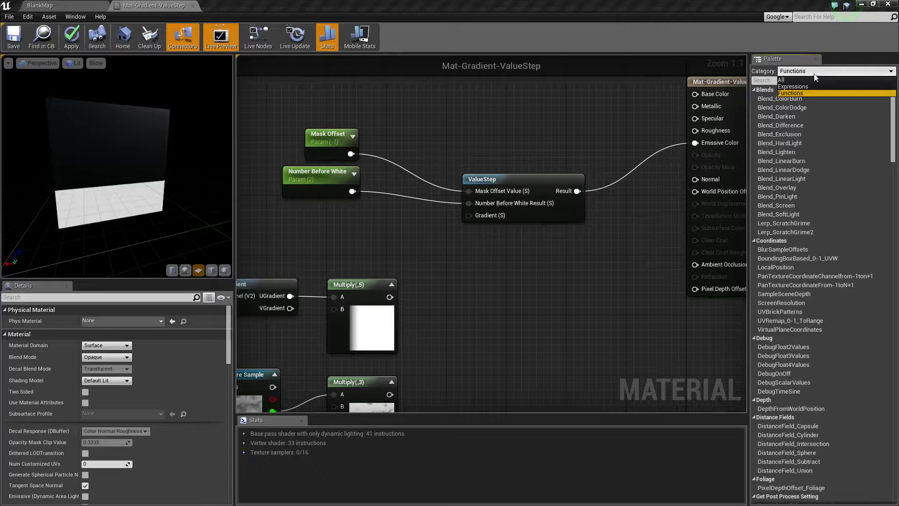
click(791, 82)
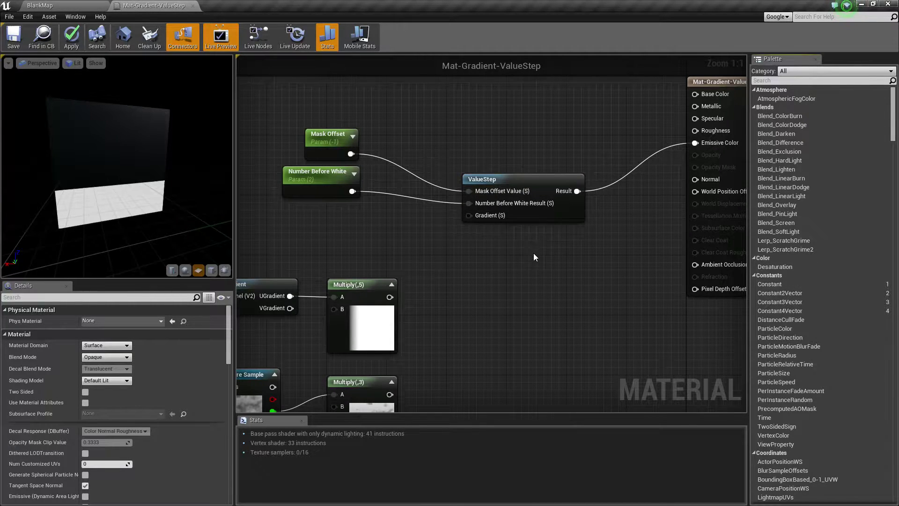
Open the ValueStep material function, examine its node graph from the output back to the inputs, and close it
click(510, 178)
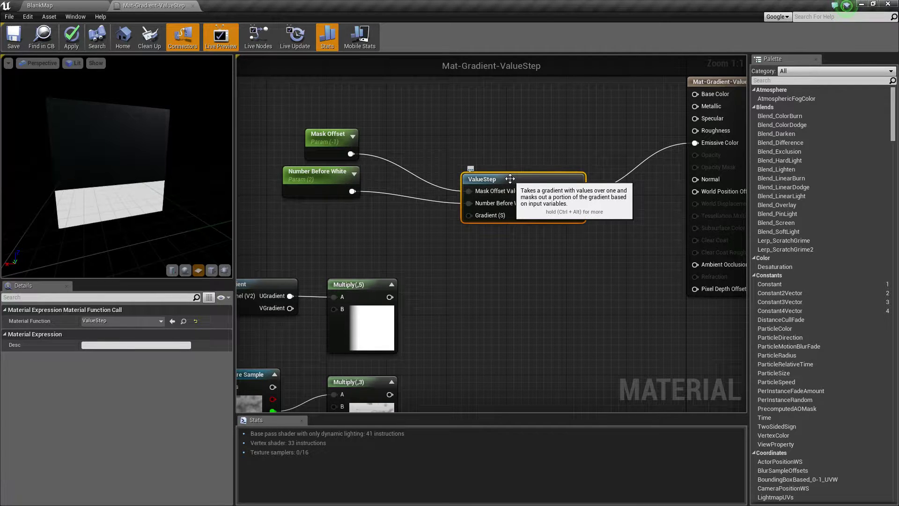
double_click(510, 178)
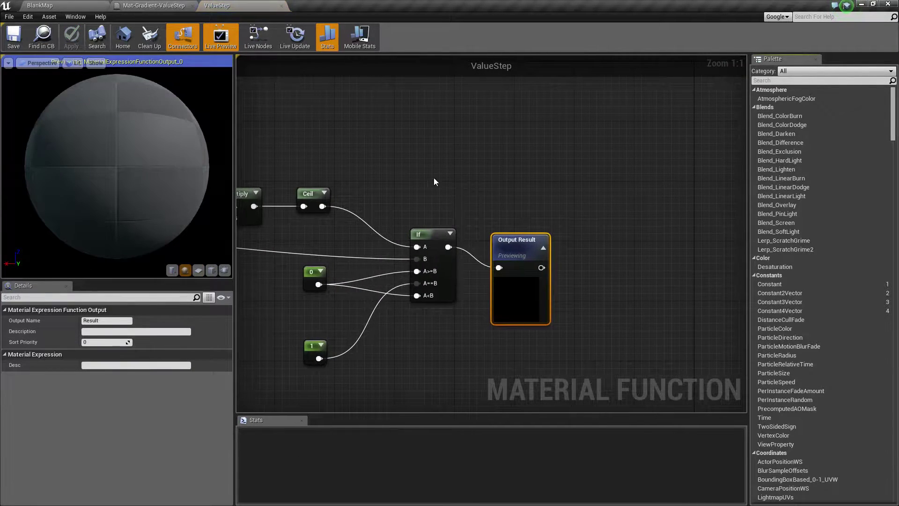
scroll(518, 187, up, 3)
scroll(406, 268, down, 2)
right_drag(405, 268, 450, 335)
scroll(485, 284, up, 1)
scroll(485, 283, up, 2)
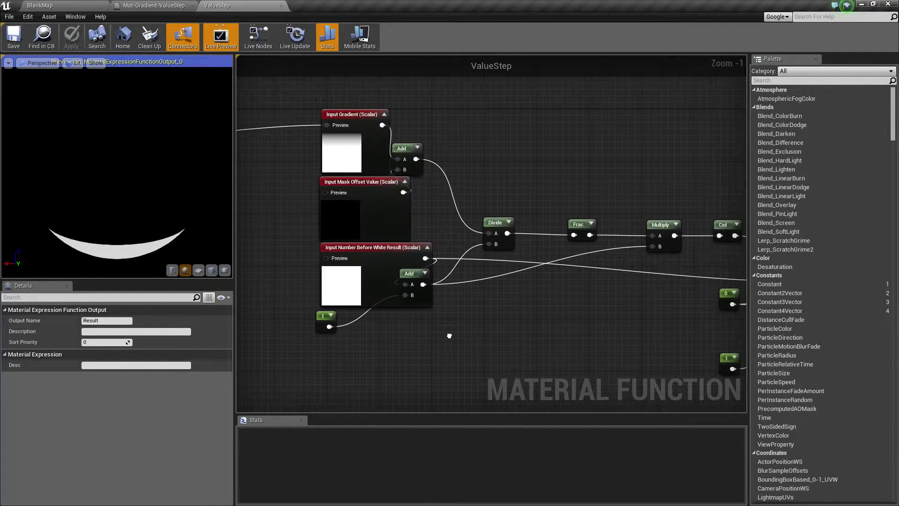
right_drag(279, 213, 504, 254)
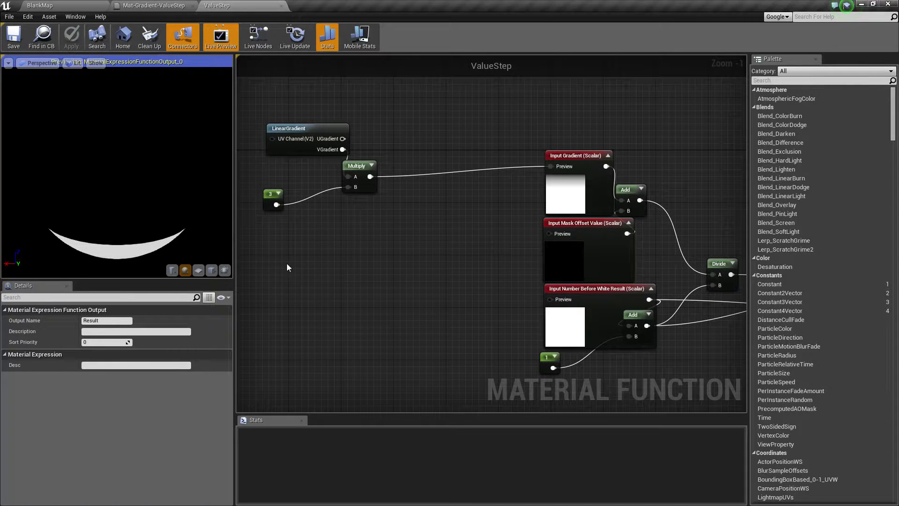
click(281, 6)
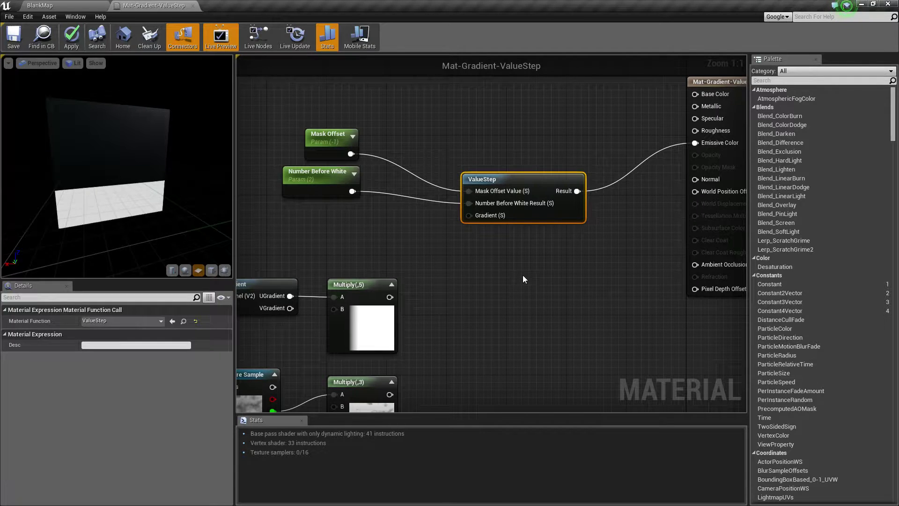
Reopen the ValueStep function, select its Gradient input node to inspect its properties, and close the function
double_click(491, 191)
right_drag(262, 281, 380, 285)
scroll(247, 288, up, 1)
scroll(247, 288, down, 1)
right_drag(271, 305, 551, 331)
right_drag(365, 203, 430, 289)
drag(440, 130, 548, 220)
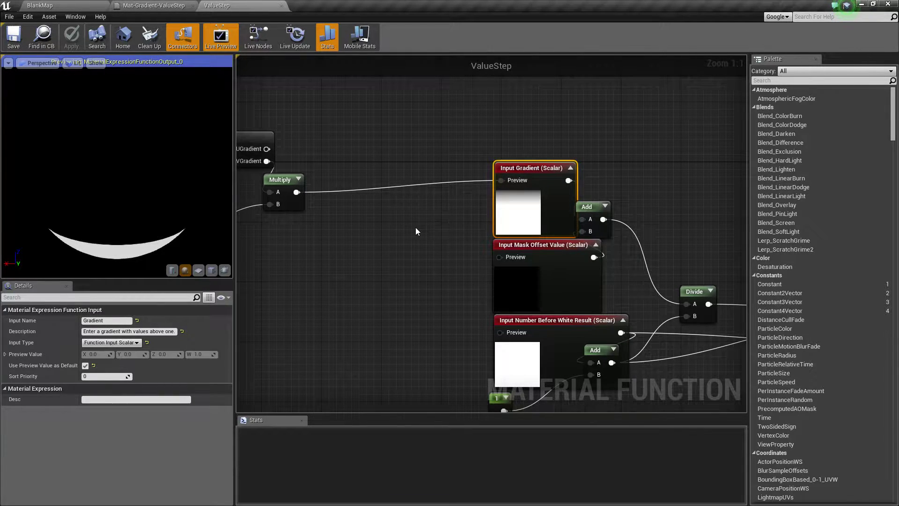
click(281, 6)
Read the description of the ValueStep node's Mask Offset Value input while comparing it with the preview plane
drag(180, 191, 133, 143)
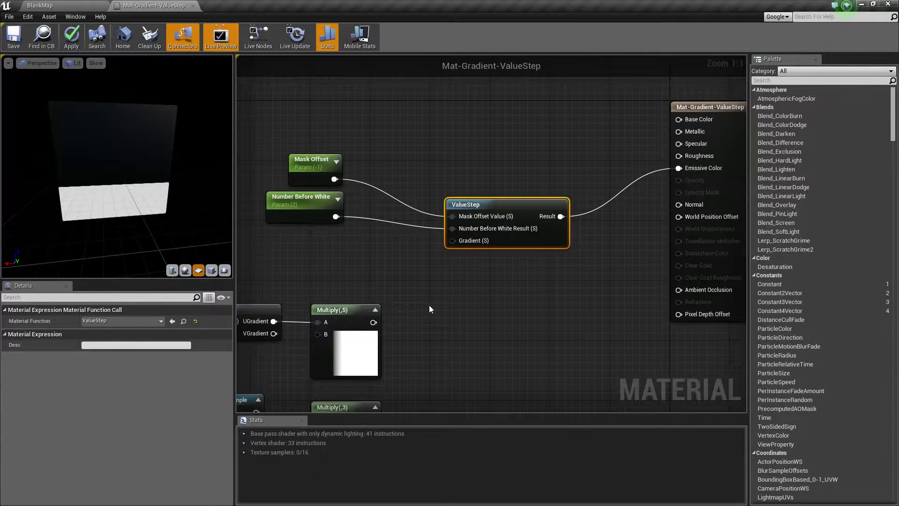
right_drag(484, 286, 493, 290)
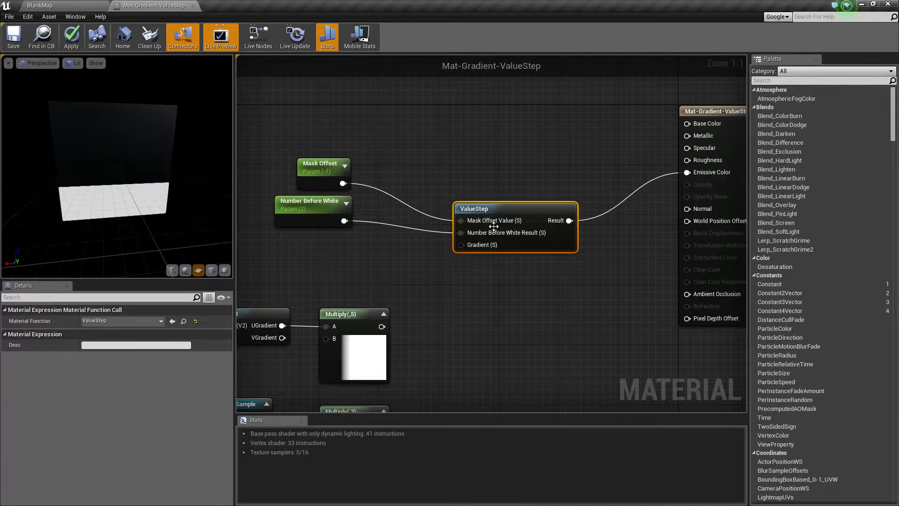
mouse_move(492, 236)
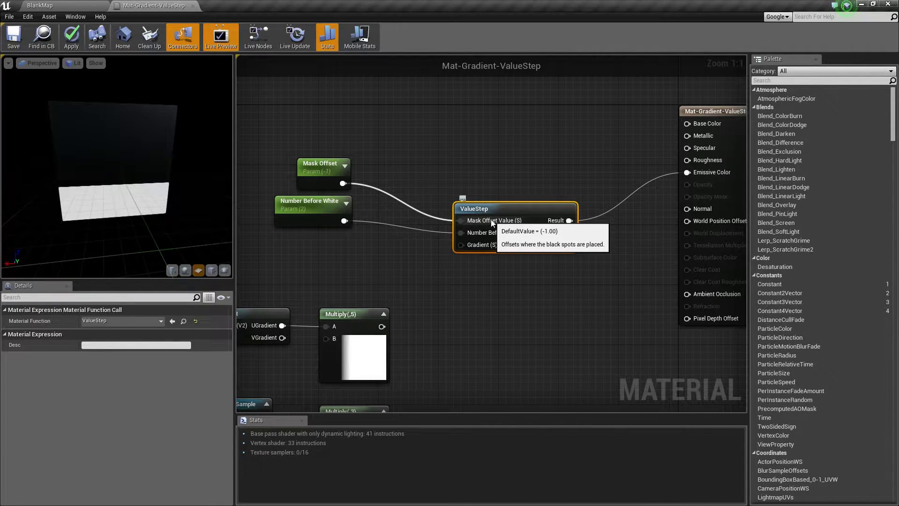
right_drag(473, 251, 494, 265)
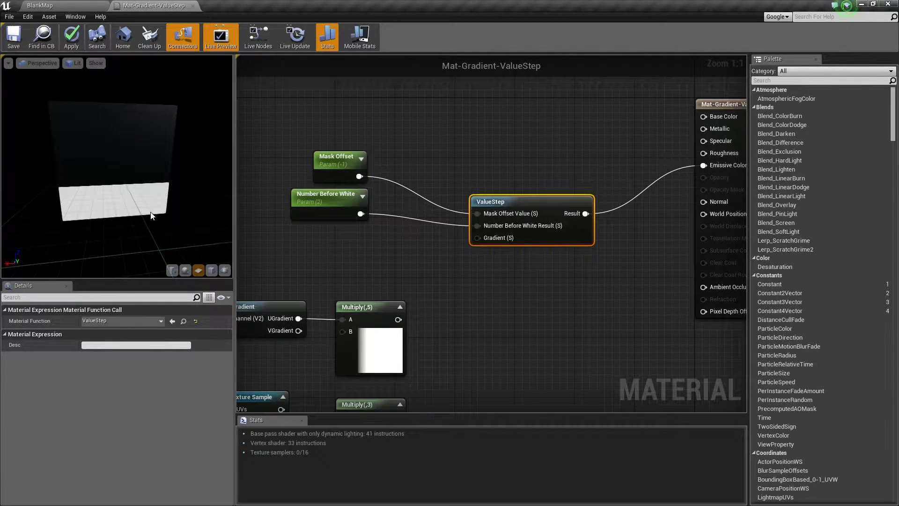
Set the default value of the Number Before White parameter to 1 and inspect the preview plane
click(331, 199)
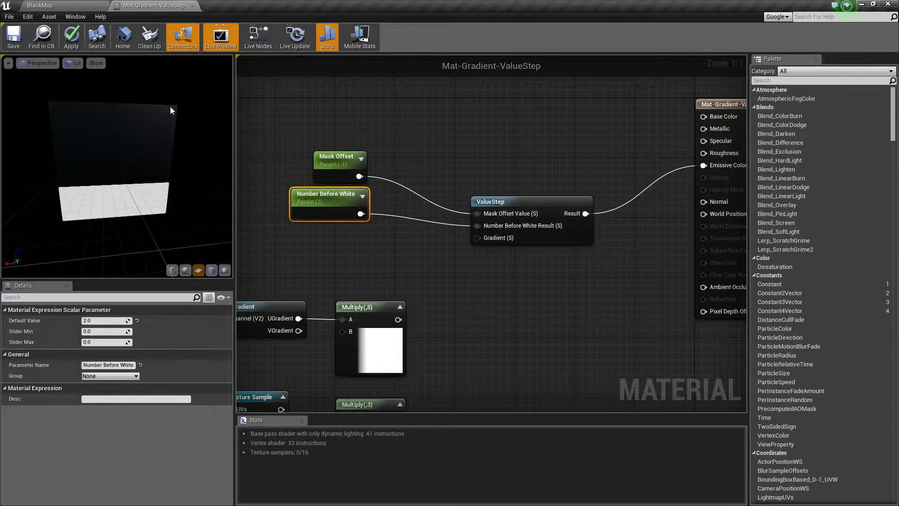
mouse_move(336, 202)
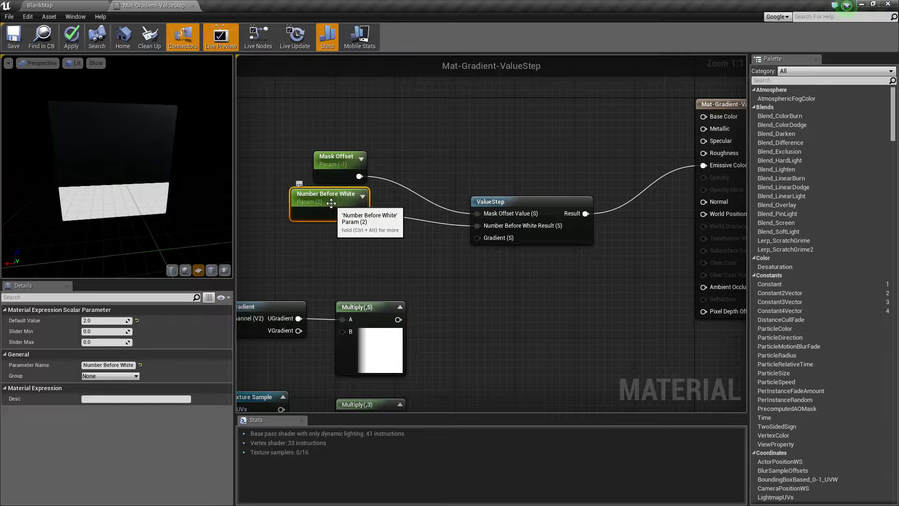
click(107, 321)
text(1)
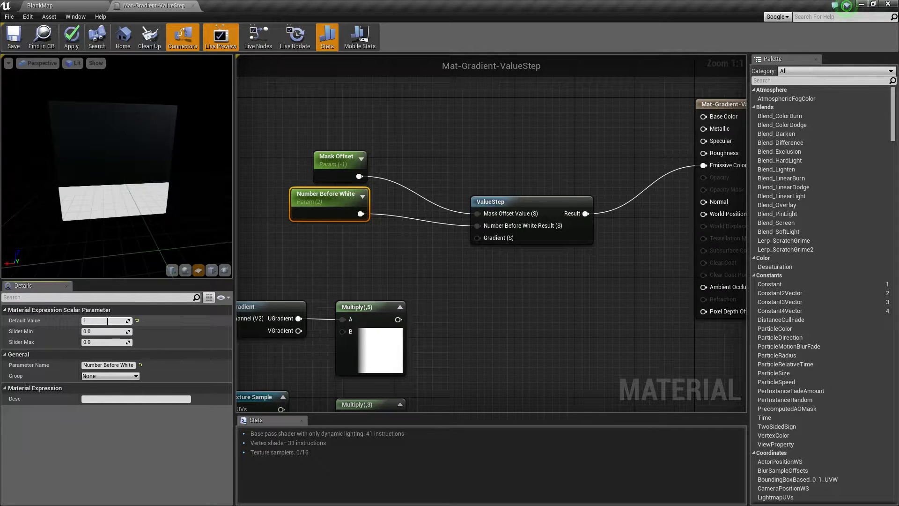
key(Return)
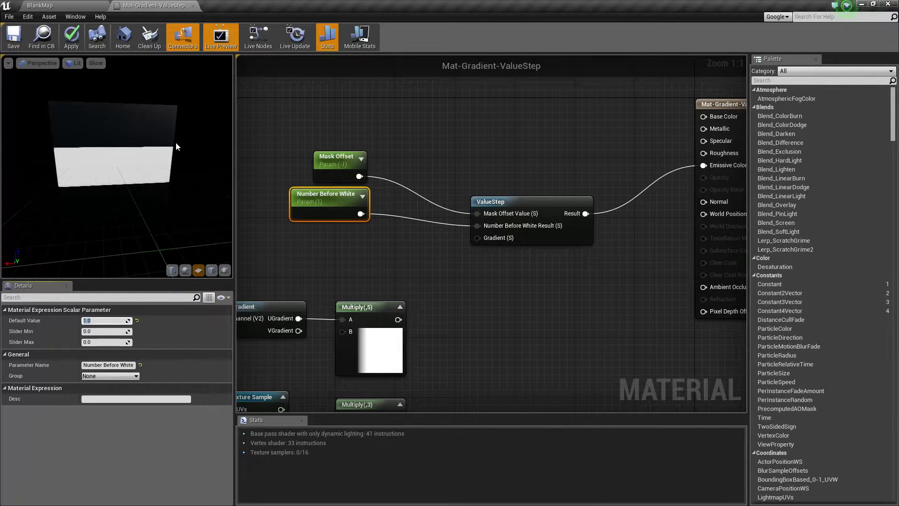
drag(172, 180, 148, 185)
Try default values of 0, 1 and 2 for the Number Before White parameter, and set it back to 1
click(103, 322)
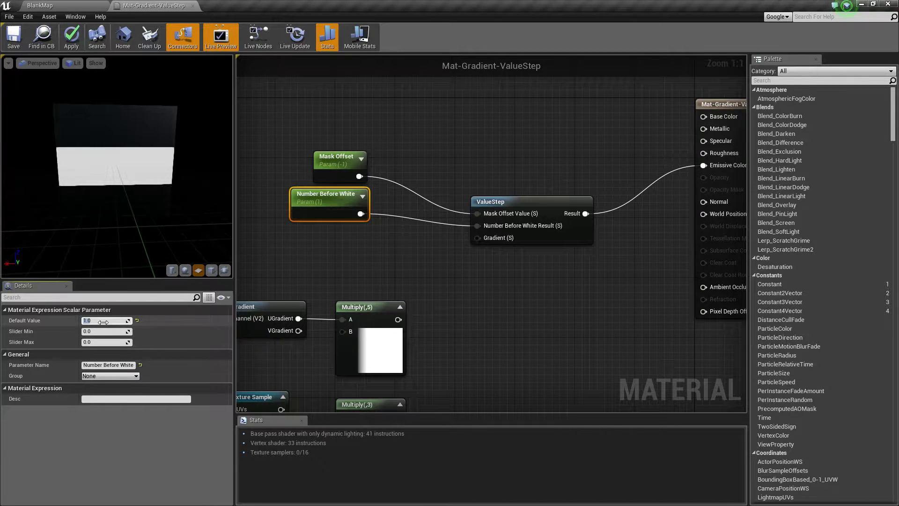
text(0)
key(Return)
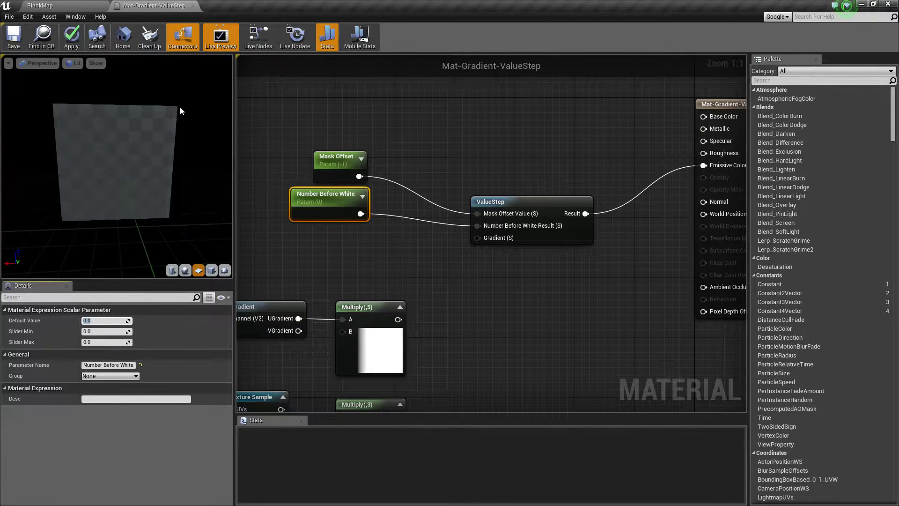
text(1)
key(Return)
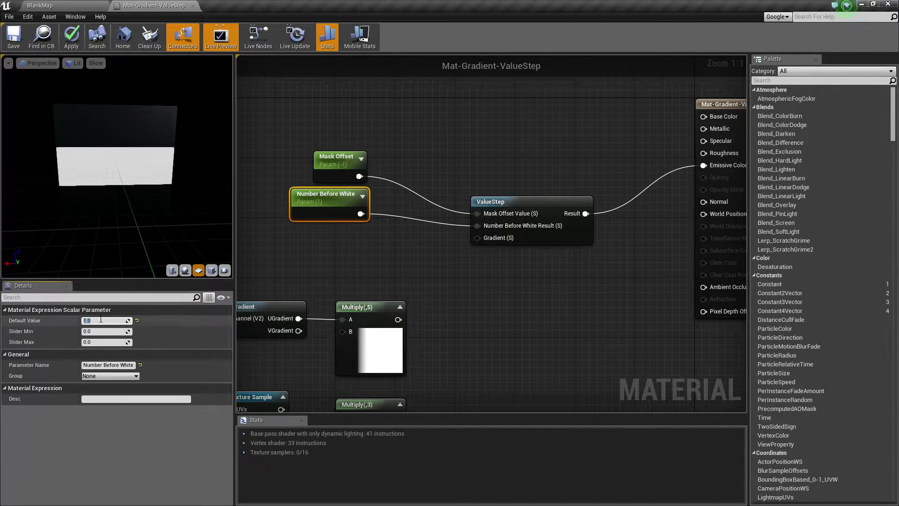
text(2)
key(Return)
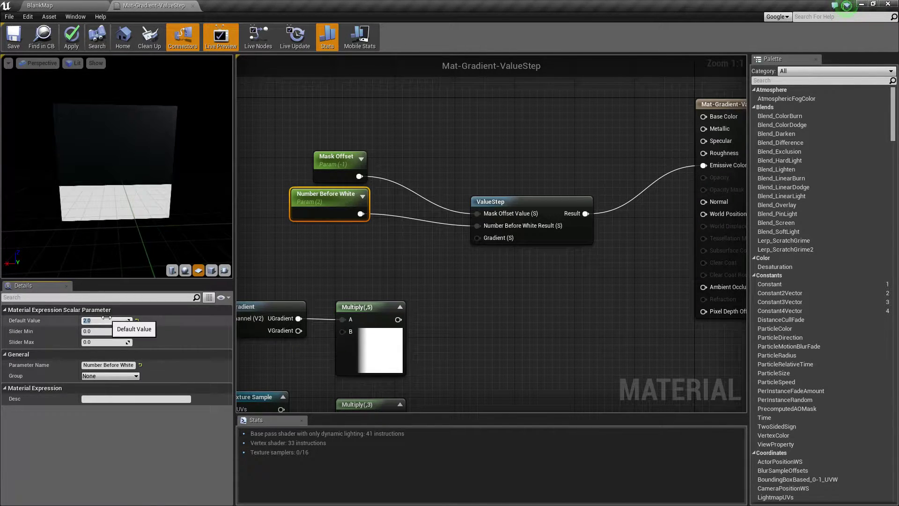
text(1)
key(Return)
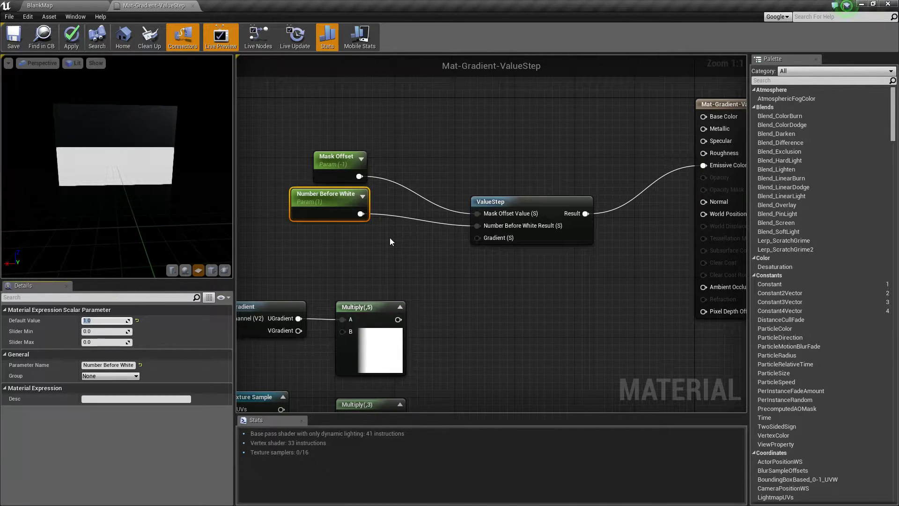
Open the ValueStep function, examine the Divide, Frac, Multiply and Ceil node chain, and return to the Mat-Gradient-ValueStep material
right_drag(508, 276, 497, 276)
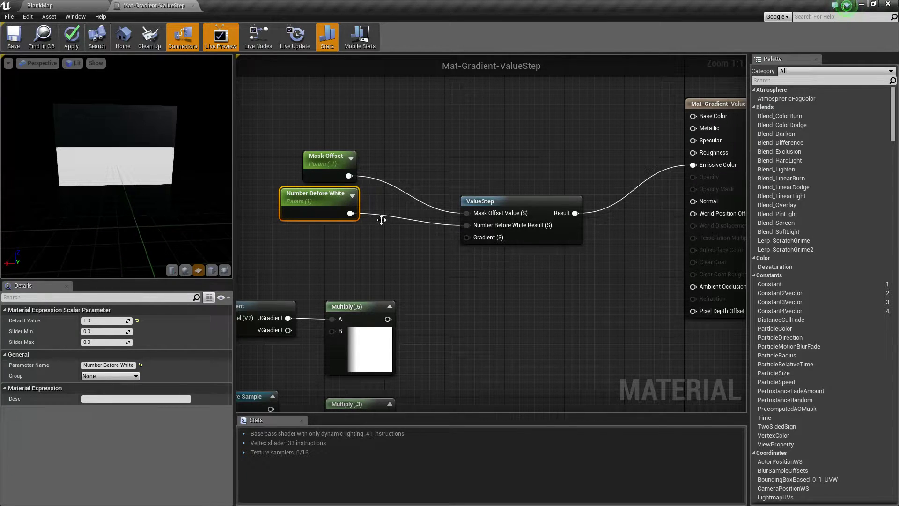
double_click(505, 204)
right_drag(409, 220, 328, 323)
click(569, 211)
right_drag(560, 277, 488, 274)
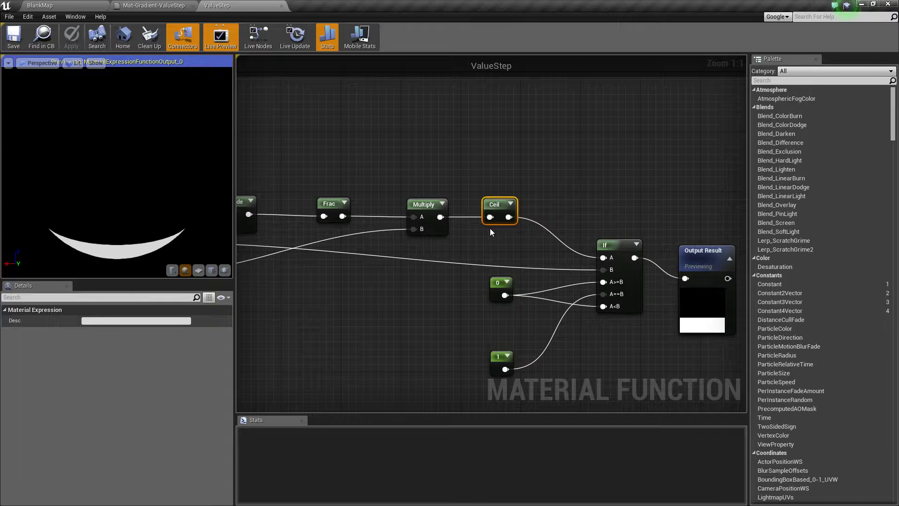
right_drag(526, 245, 464, 247)
right_drag(409, 179, 435, 167)
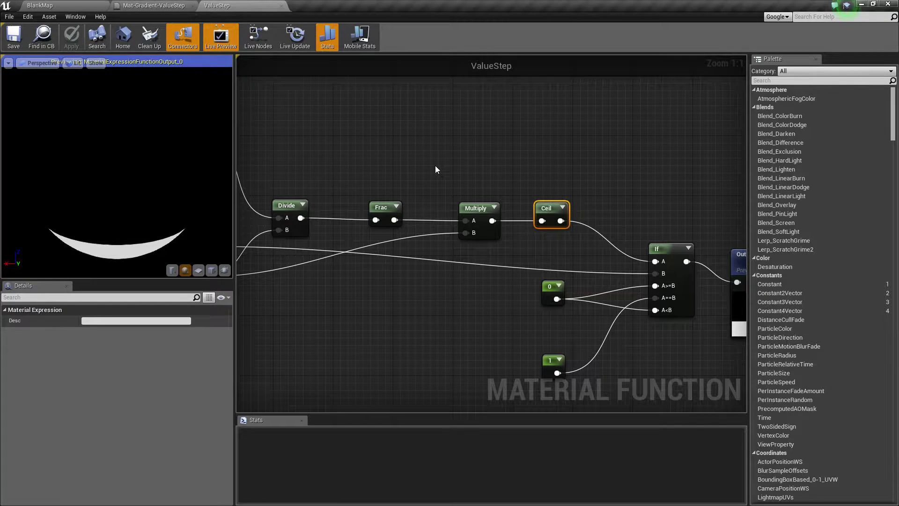
click(154, 5)
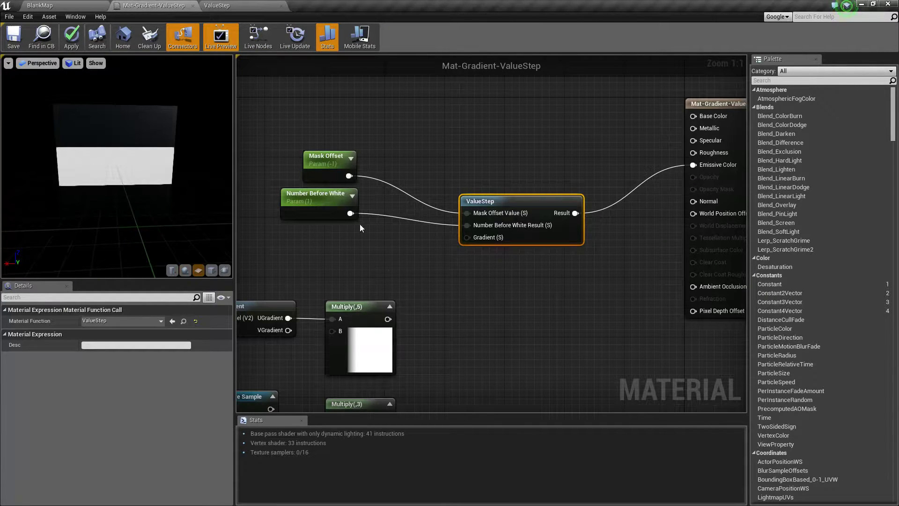
Try a default value of 1.5 for the Number Before White parameter and restore it to 1
click(307, 200)
click(100, 321)
text(1.5)
key(Return)
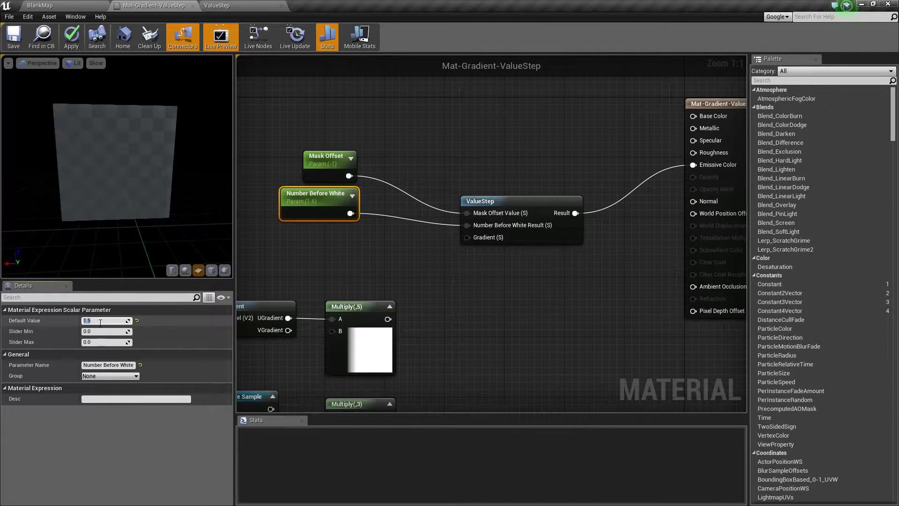
text(1)
Examine how the Ceil node feeds the If node and output in the ValueStep function, and return to the material
click(215, 6)
right_drag(578, 253, 462, 248)
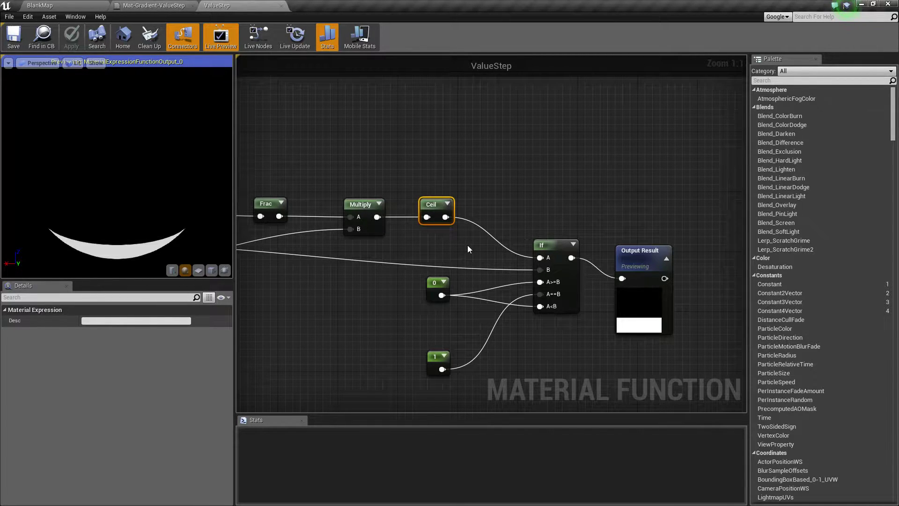
right_drag(464, 243, 419, 197)
click(156, 5)
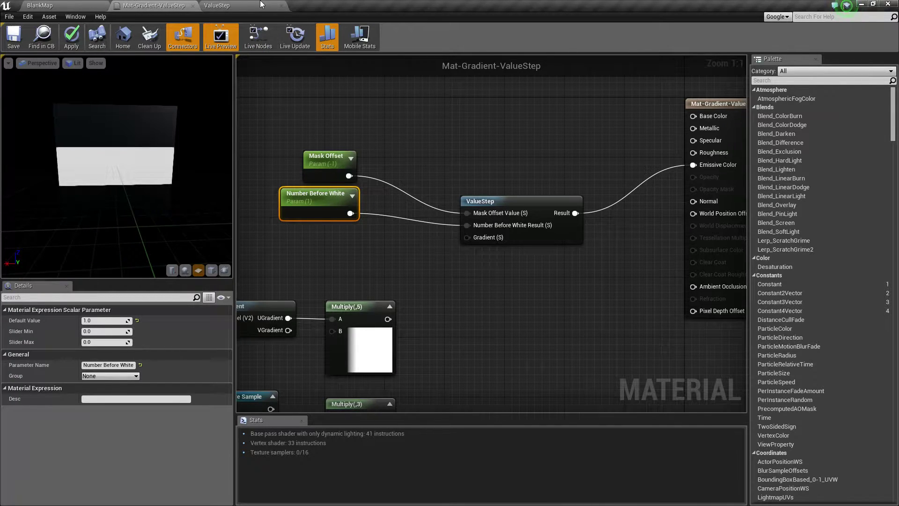
Select the If node in the ValueStep function, inspect its inputs and properties, and return to the material
click(234, 5)
right_drag(373, 199, 339, 192)
drag(439, 161, 497, 290)
right_drag(474, 290, 464, 294)
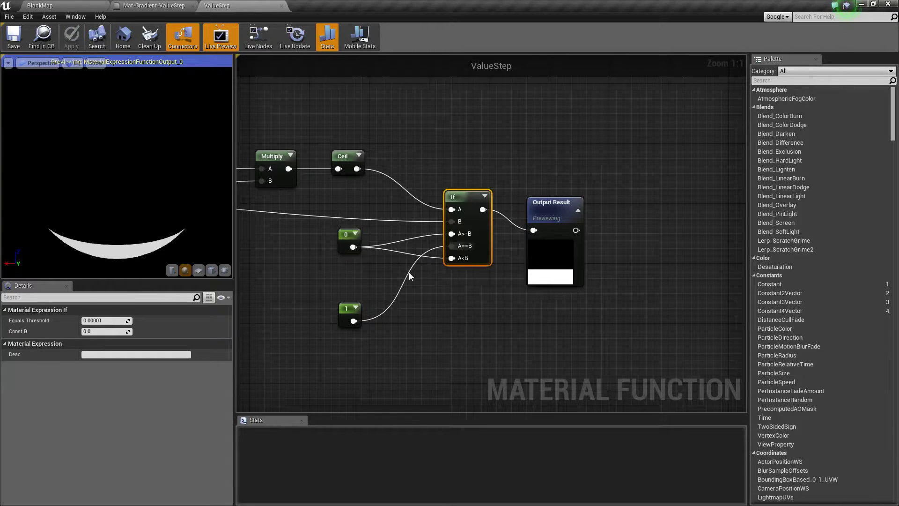
click(159, 5)
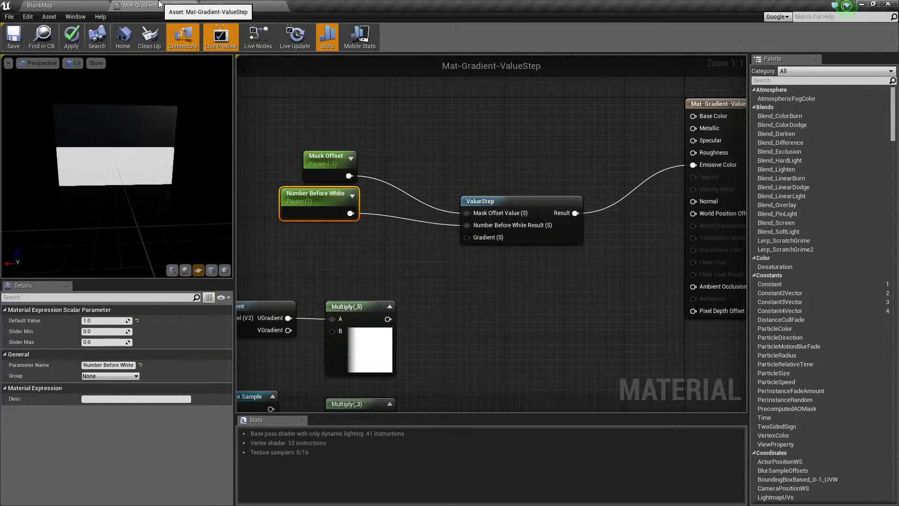
Open the ValueStep function, examine the node chain from its three inputs through the If node to Output Result, and return to the material
right_drag(505, 263, 516, 285)
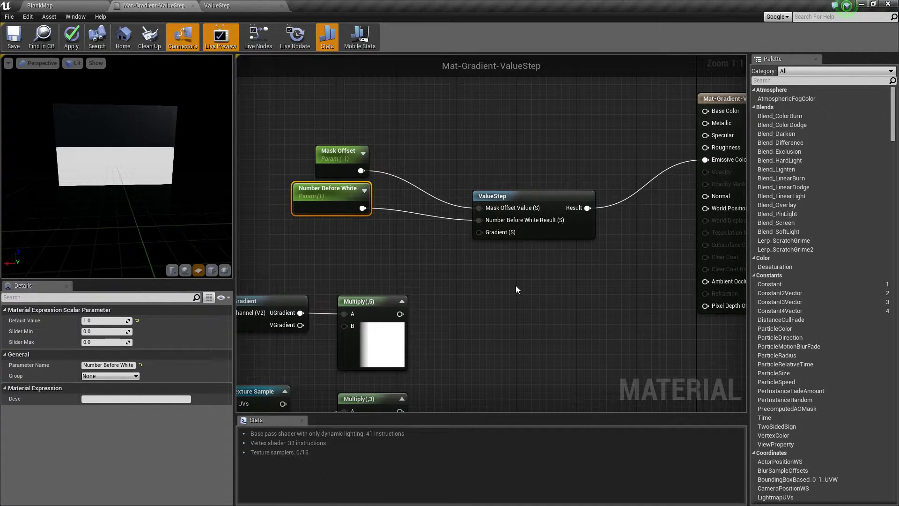
right_drag(498, 285, 485, 260)
click(216, 5)
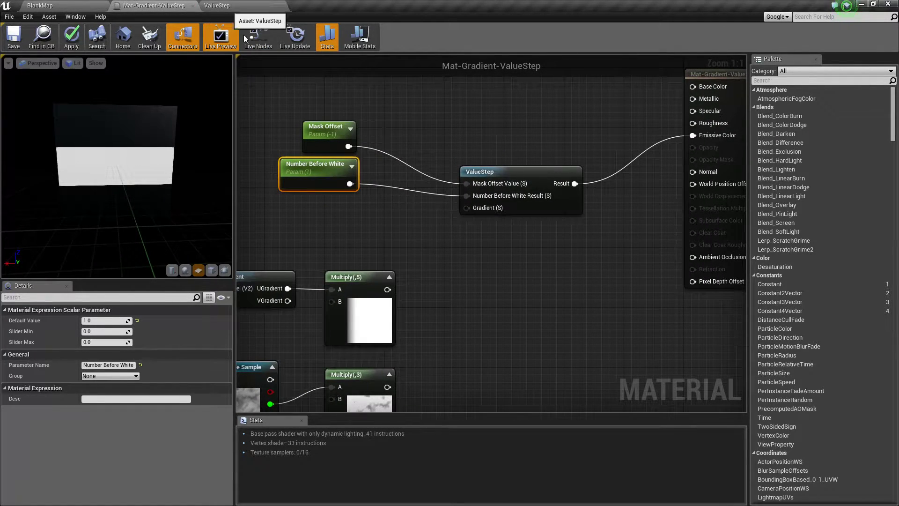
scroll(400, 325, up, 3)
right_drag(400, 325, 618, 401)
right_drag(415, 247, 297, 237)
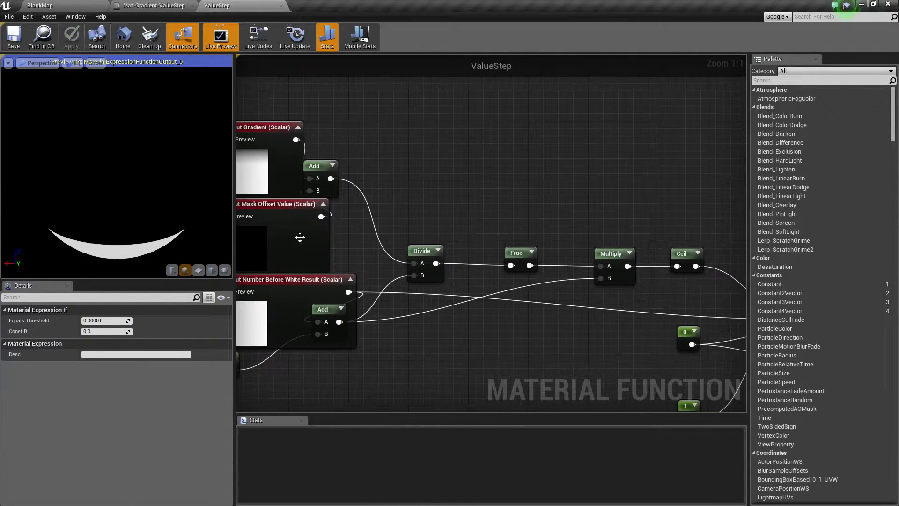
right_drag(462, 176, 401, 147)
right_drag(356, 173, 524, 161)
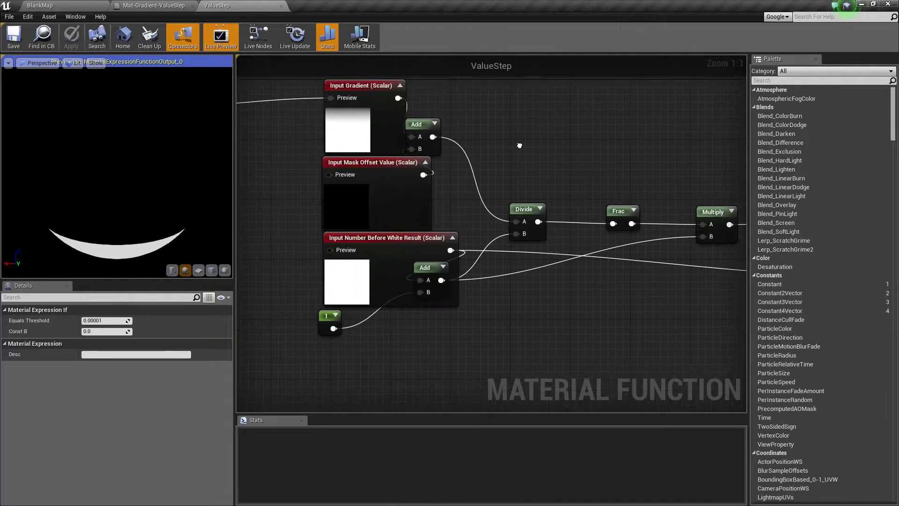
right_drag(383, 157, 301, 136)
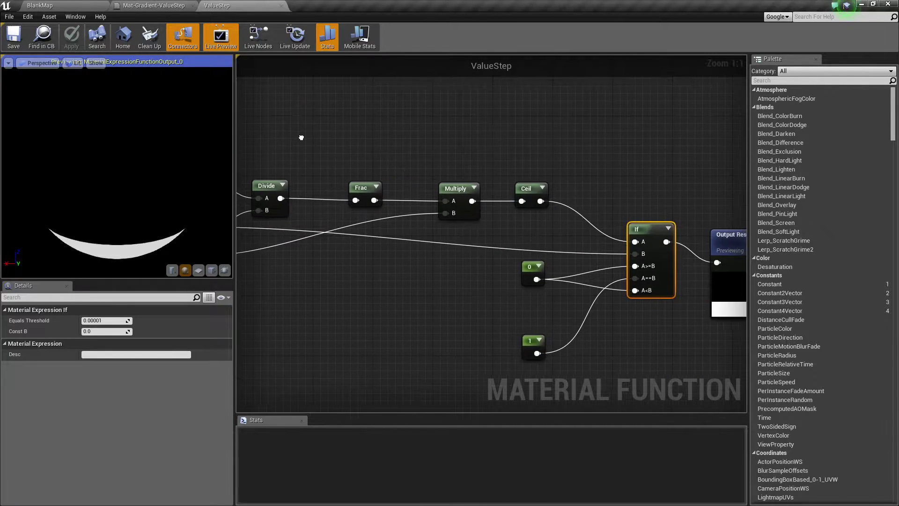
right_drag(571, 230, 491, 205)
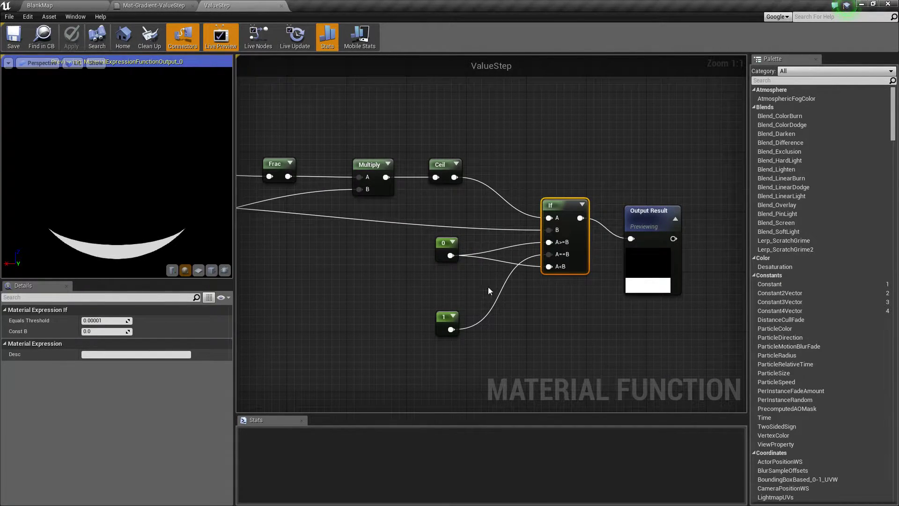
click(159, 6)
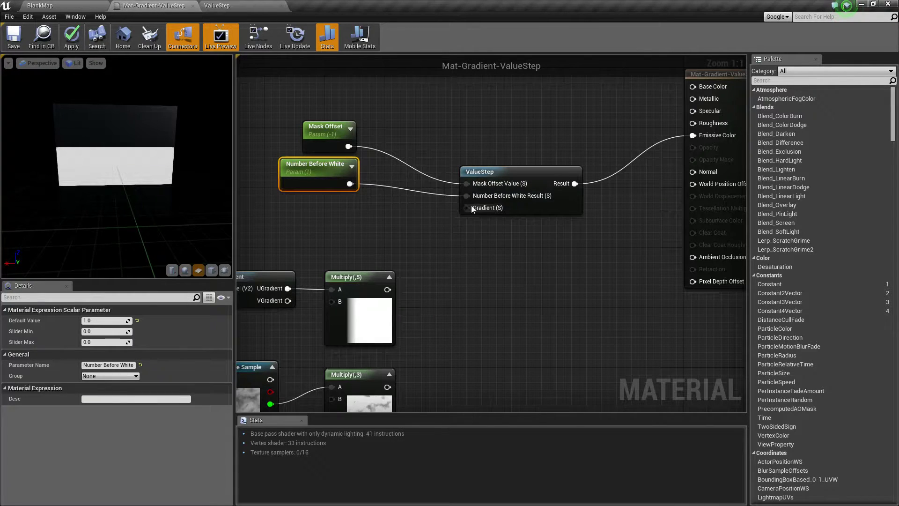
Connect the Multiply(,5) output to the ValueStep Gradient input and feed the Multiply's A input from the LinearGradient VGradient output
mouse_move(487, 195)
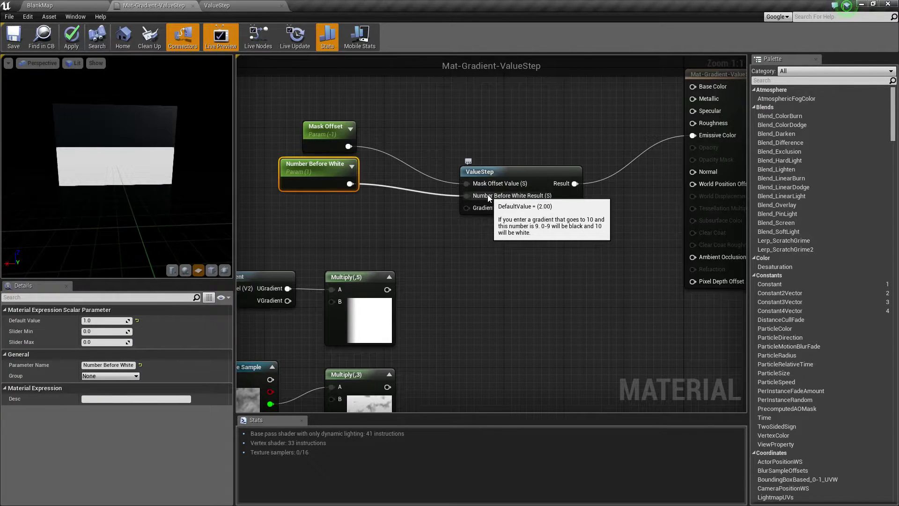
right_drag(450, 246, 529, 271)
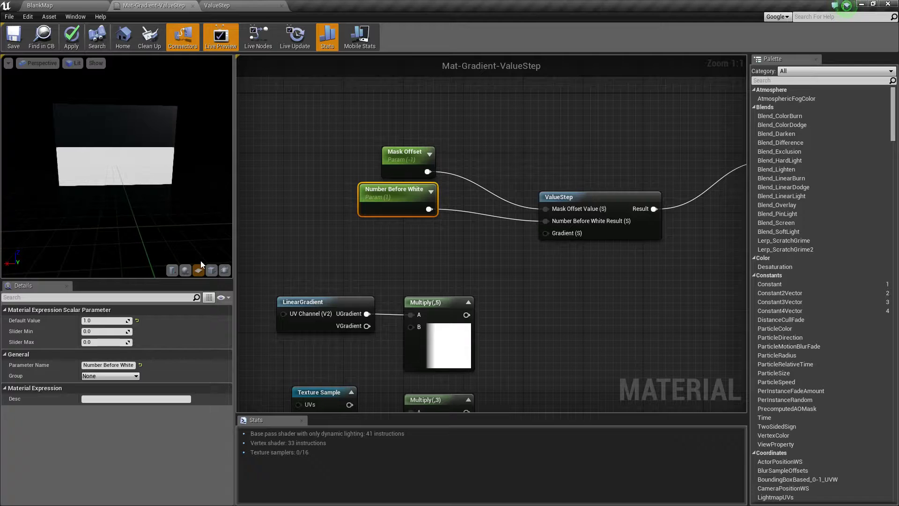
right_drag(410, 276, 404, 129)
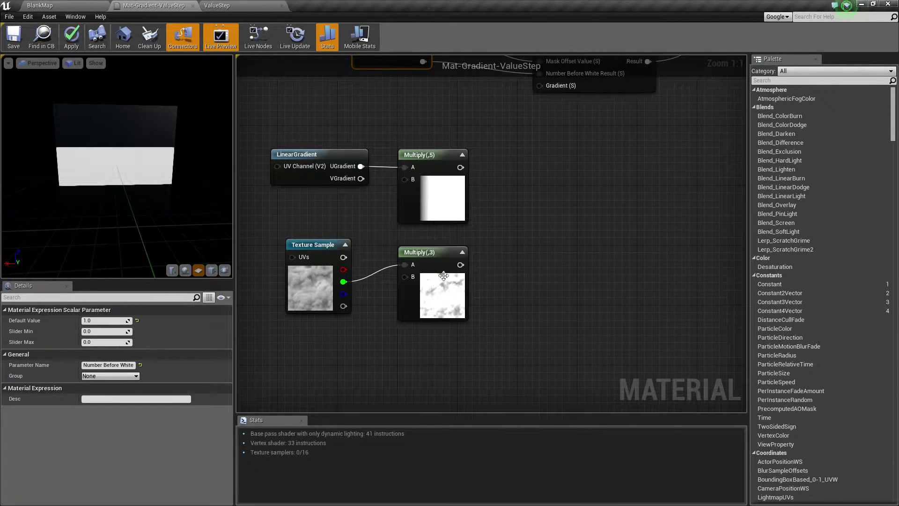
drag(276, 123, 501, 319)
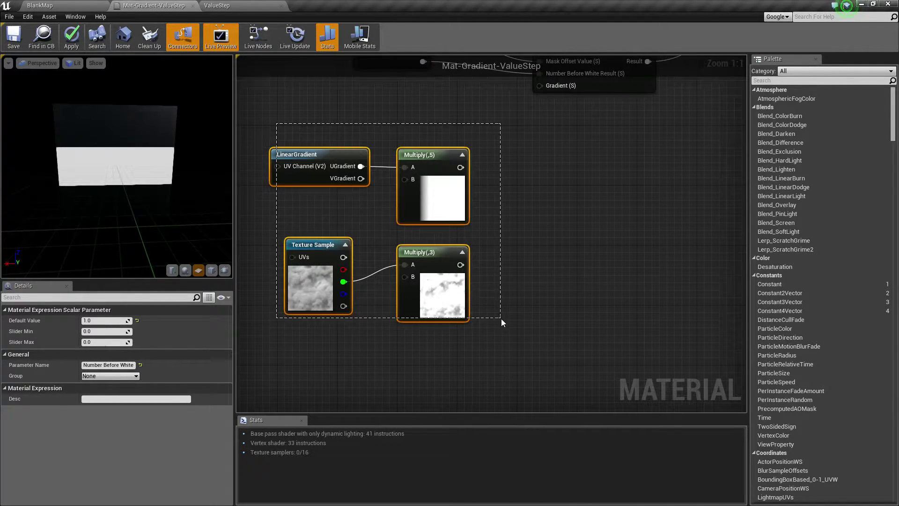
right_drag(517, 217, 526, 274)
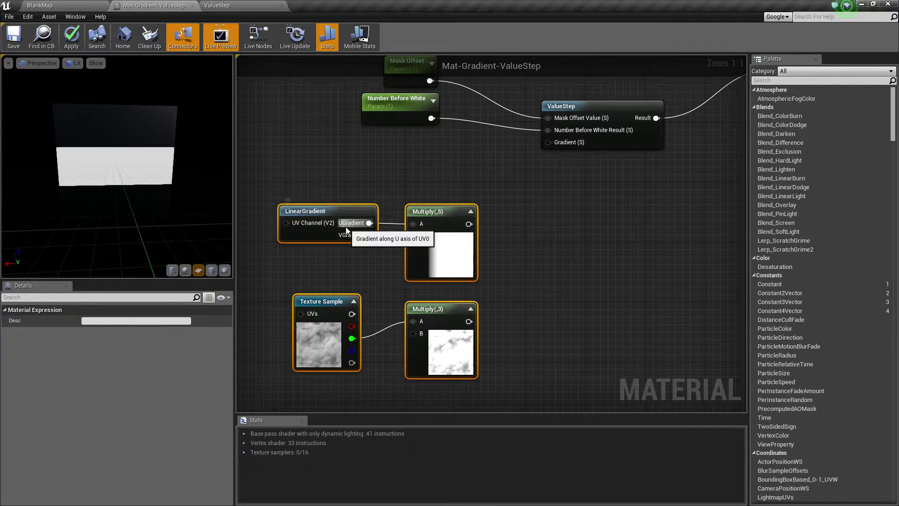
right_drag(371, 174, 327, 225)
drag(425, 274, 505, 193)
right_drag(498, 287, 564, 271)
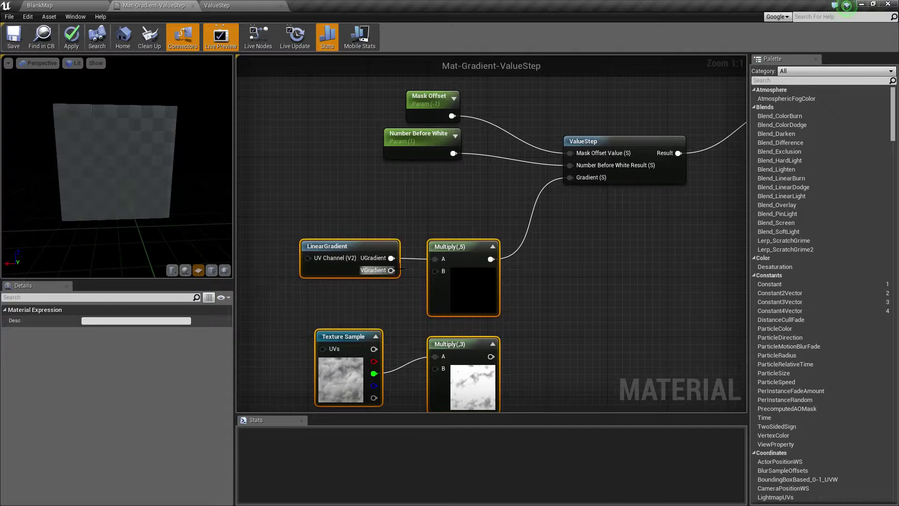
drag(391, 270, 437, 260)
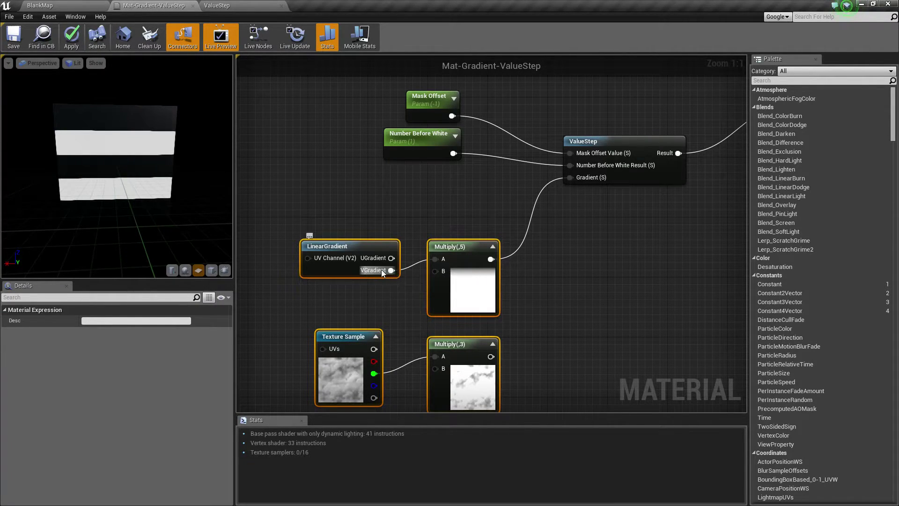
drag(96, 112, 77, 113)
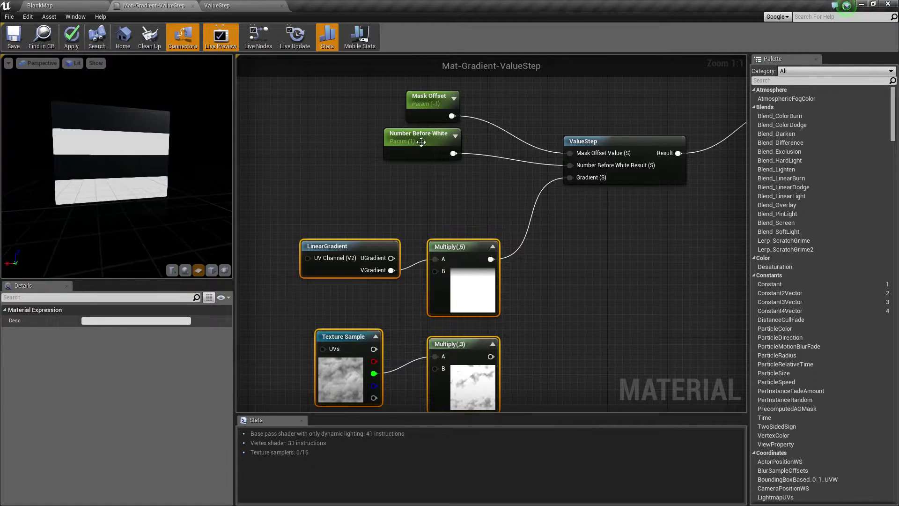
Try a default value of 2 for the Number Before White parameter and inspect the banding on the preview plane
click(387, 154)
click(110, 321)
text(2)
key(Return)
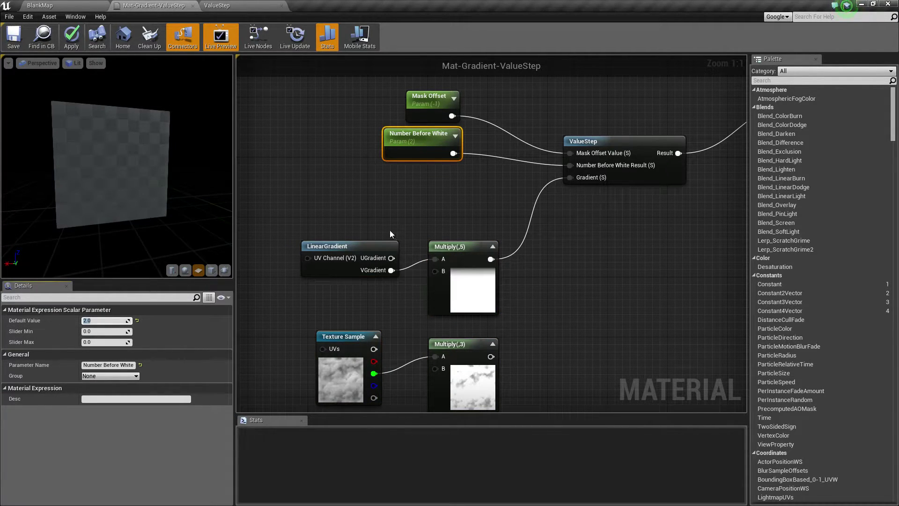
drag(140, 186, 132, 189)
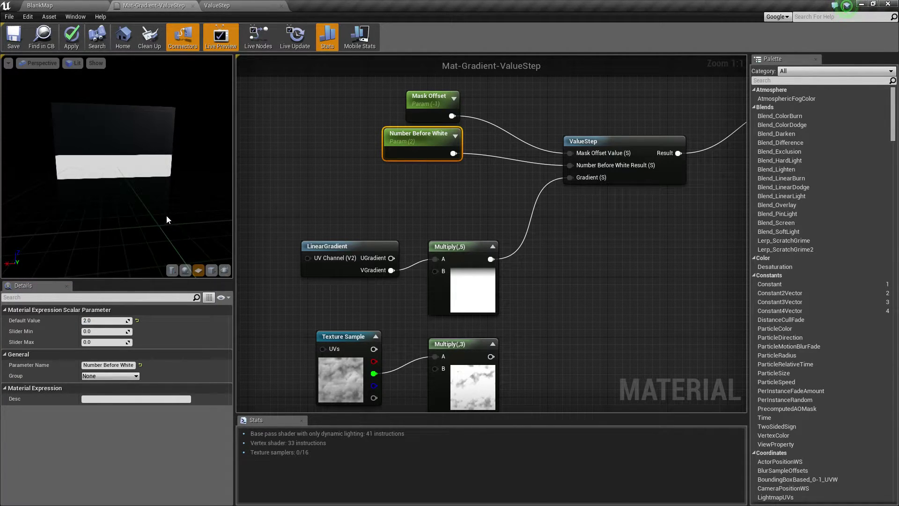
drag(167, 215, 163, 125)
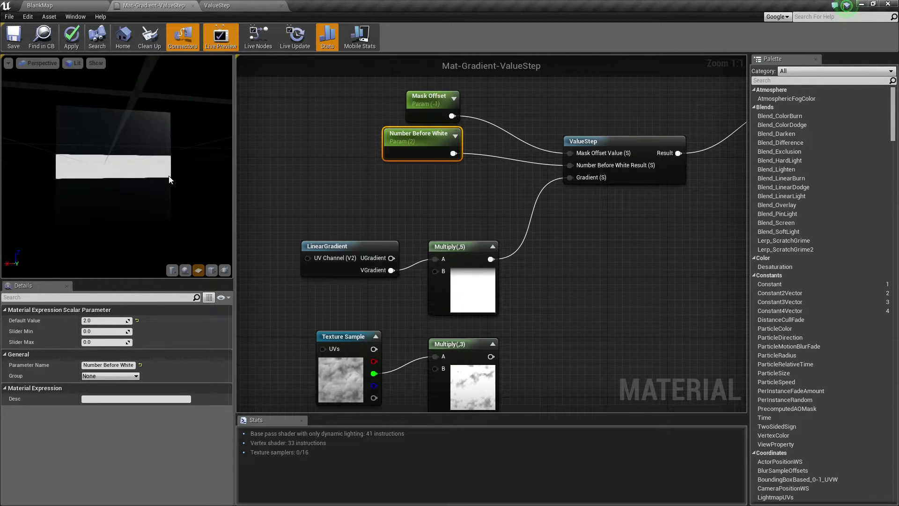
drag(161, 220, 170, 199)
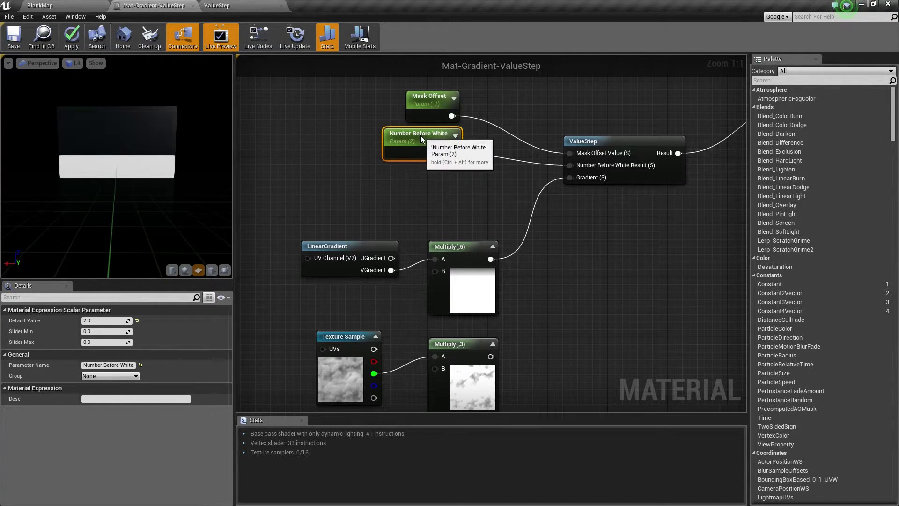
Set Const B of the Multiply node fed by LinearGradient to 10, and move the LinearGradient node slightly upward
click(353, 276)
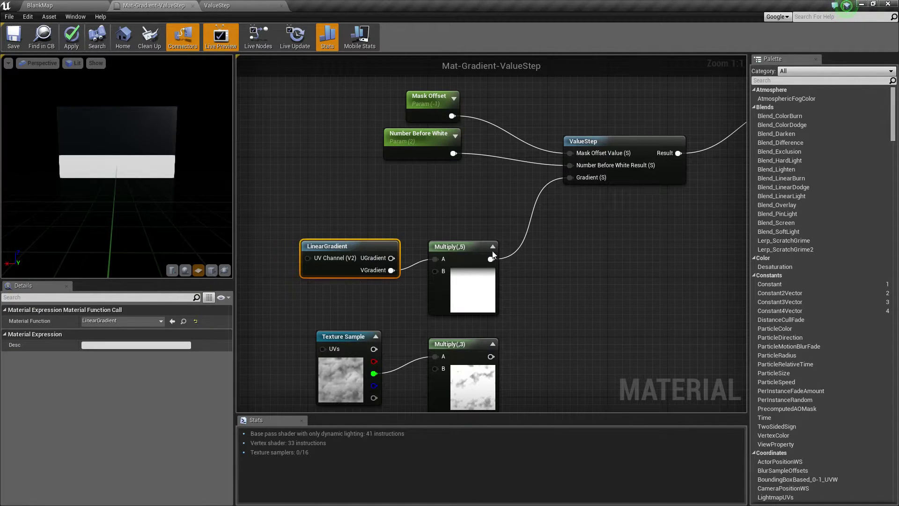
click(475, 257)
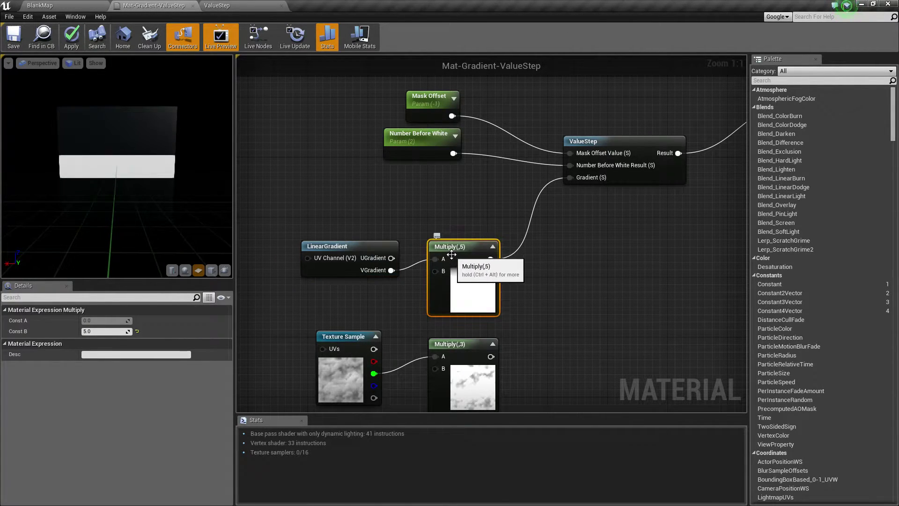
click(108, 331)
text(10)
key(Return)
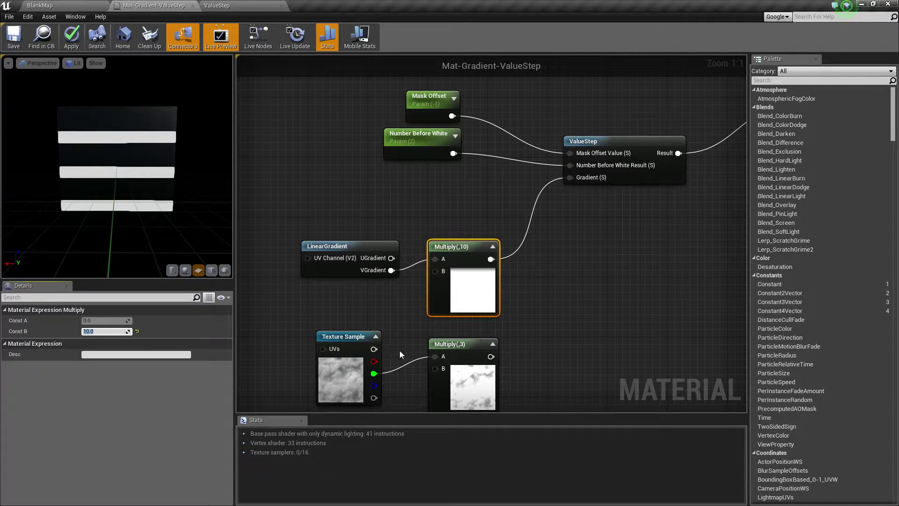
drag(309, 242, 310, 227)
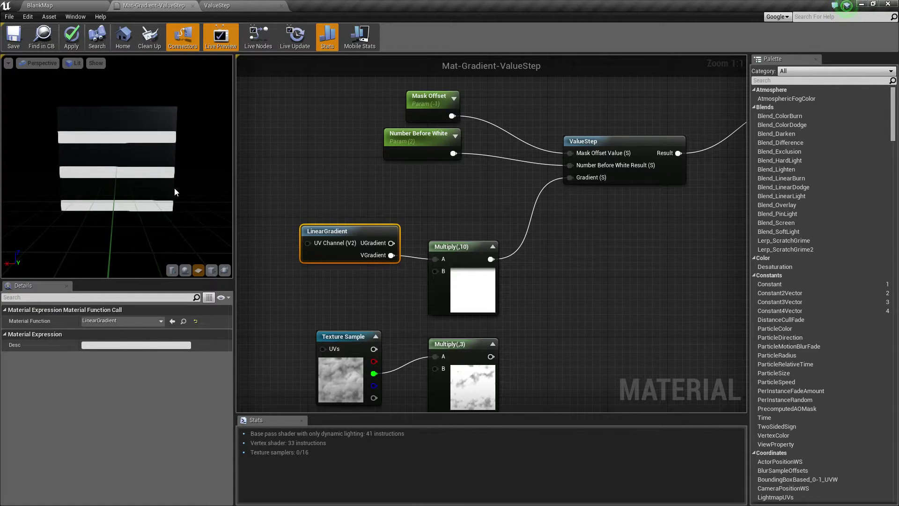
drag(173, 218, 111, 182)
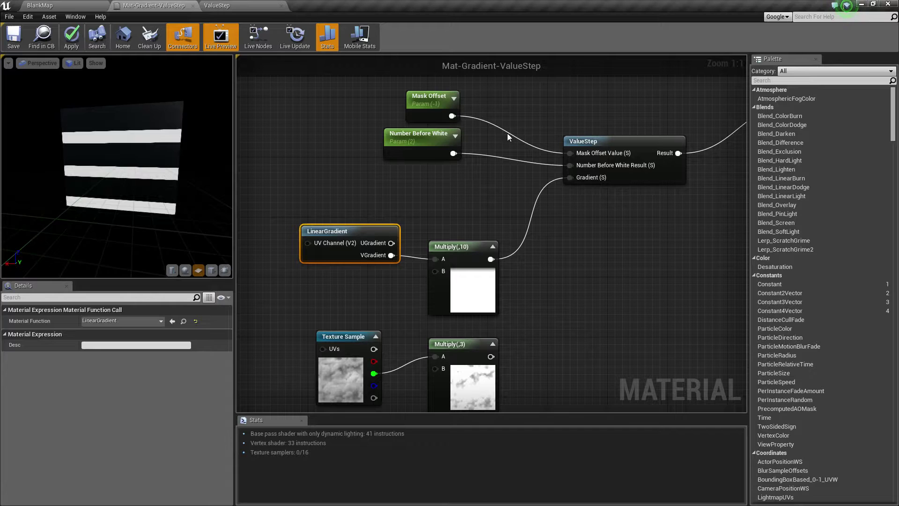
Try a default value of 3 for the Number Before White parameter and inspect the preview plane
click(418, 139)
right_drag(427, 195, 466, 211)
click(99, 321)
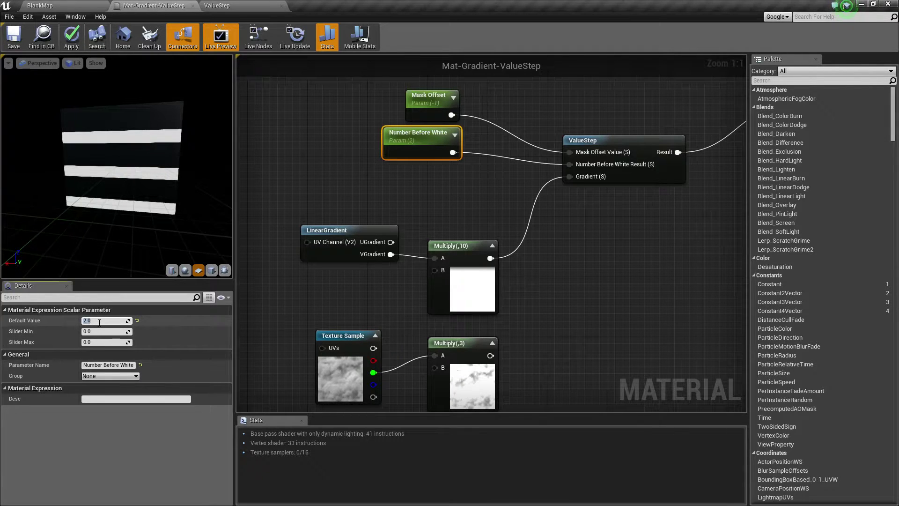
text(3)
key(Return)
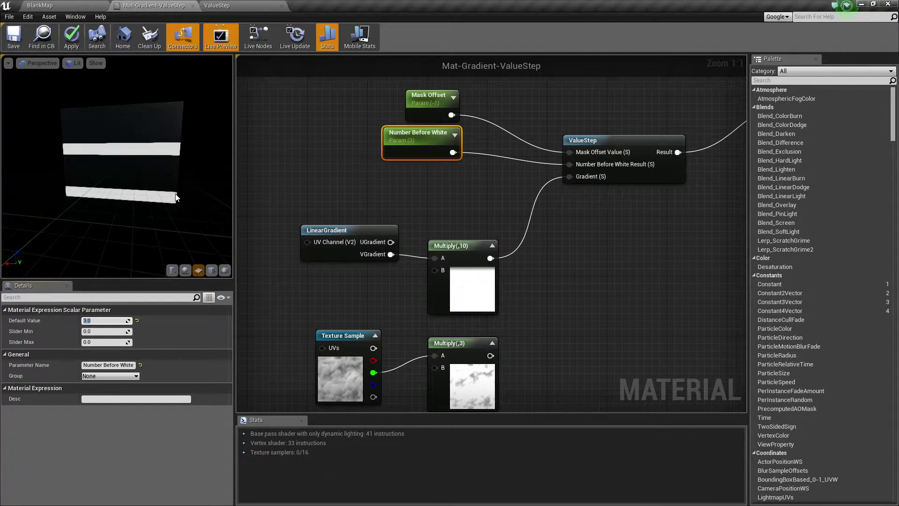
mouse_move(176, 204)
mouse_down()
mouse_move(145, 208)
mouse_move(180, 205)
mouse_up()
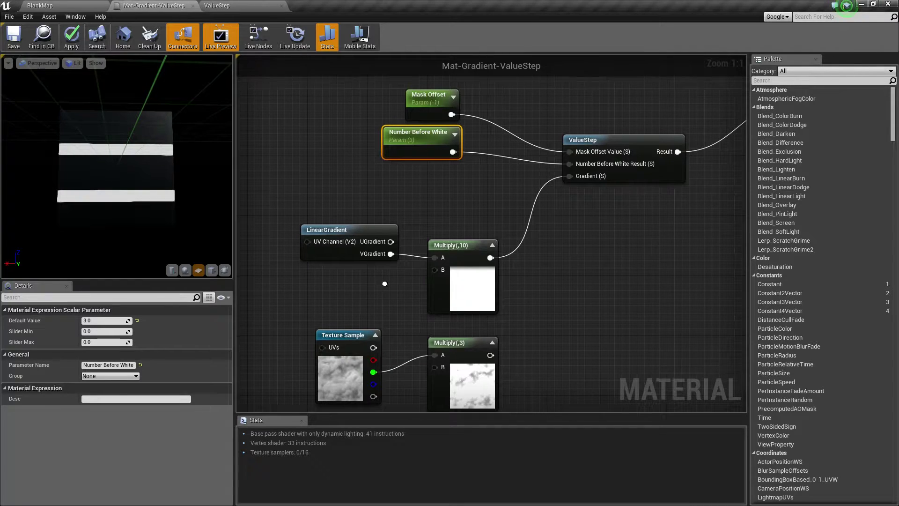
Select the LinearGradient and Multiply(,10) nodes together and review how they feed the ValueStep Gradient input
drag(385, 287, 355, 276)
right_drag(456, 242, 503, 257)
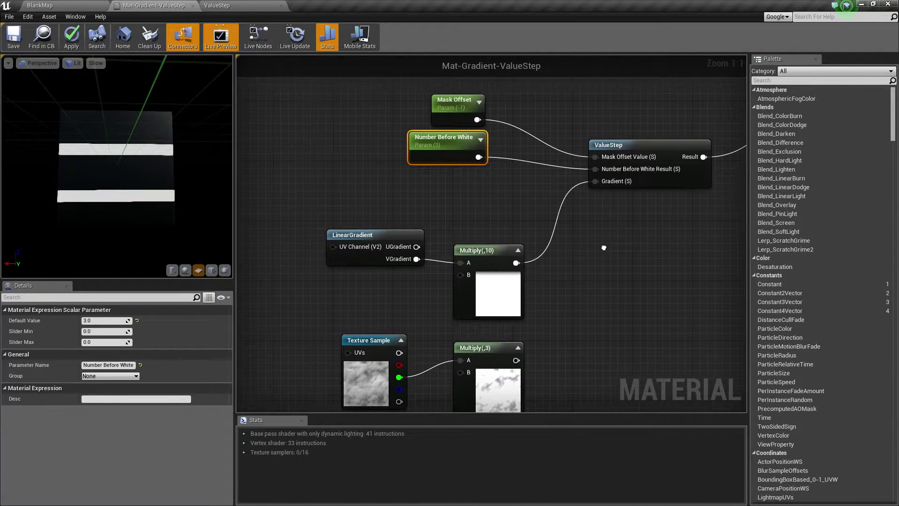
drag(322, 203, 528, 311)
right_drag(581, 294, 552, 323)
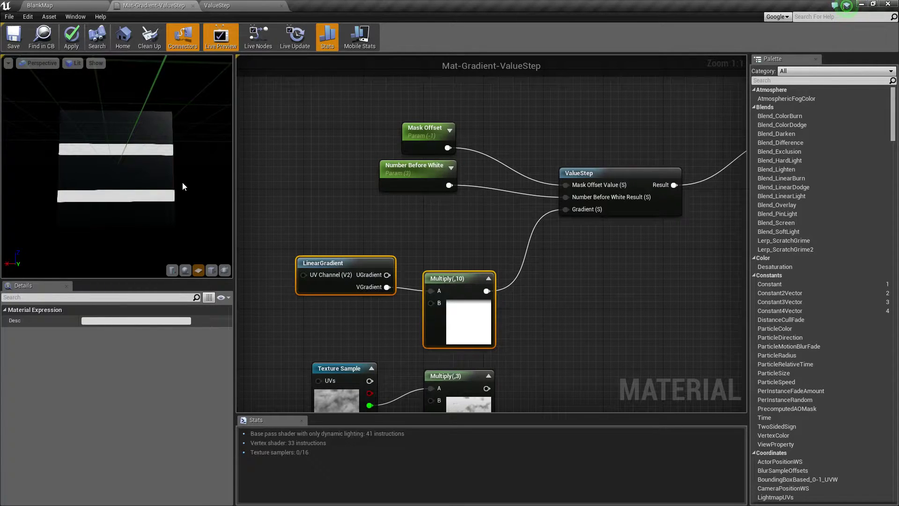
right_drag(416, 218, 457, 201)
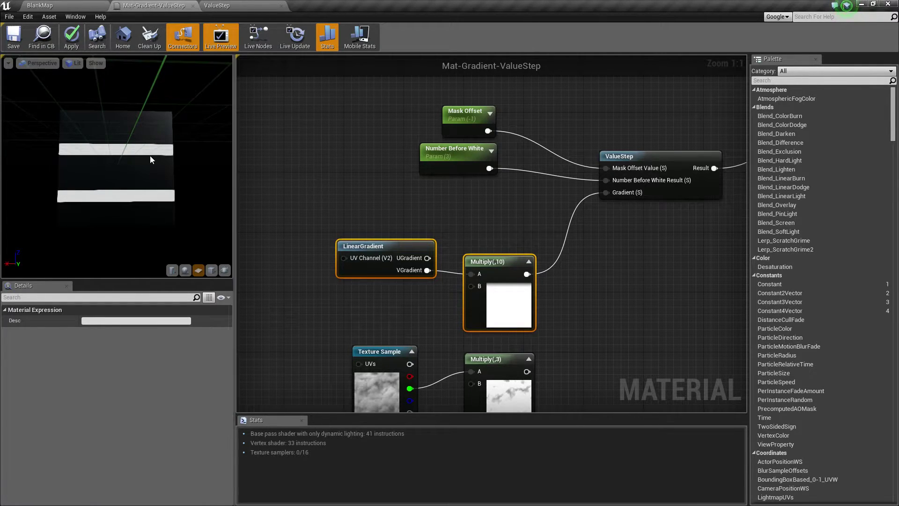
Set the Number Before White default value to 1 and inspect the stripes on the preview plane at an angle
click(457, 168)
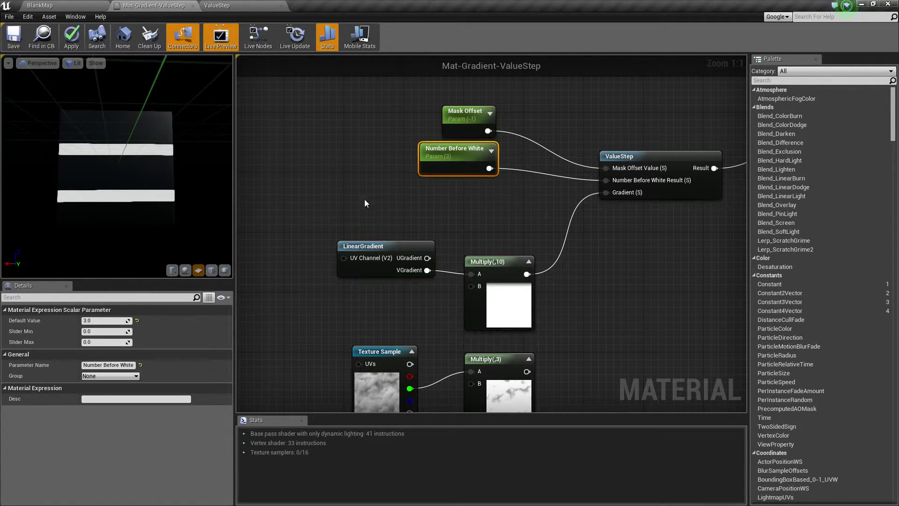
click(106, 321)
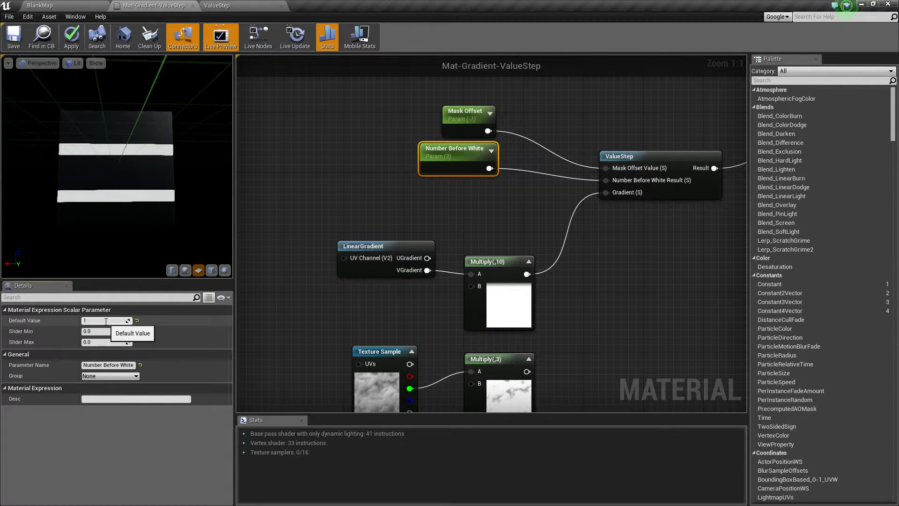
key(Return)
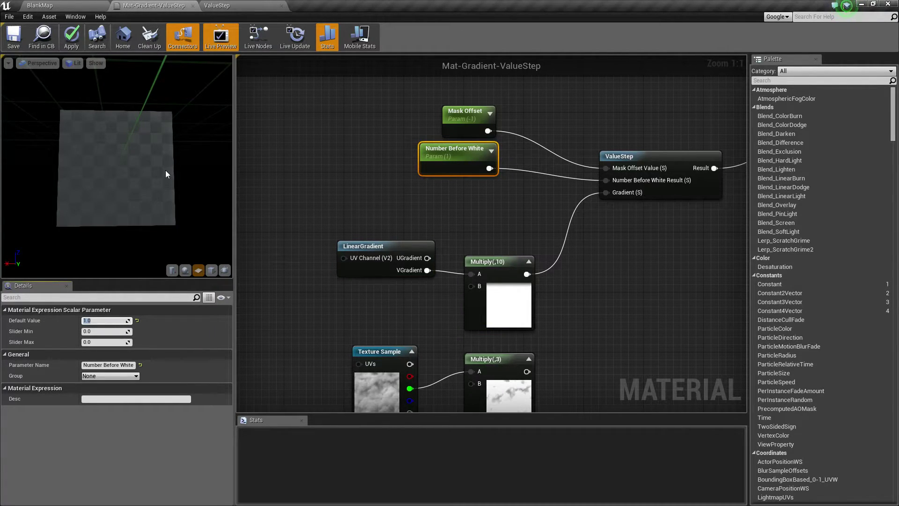
drag(165, 170, 100, 174)
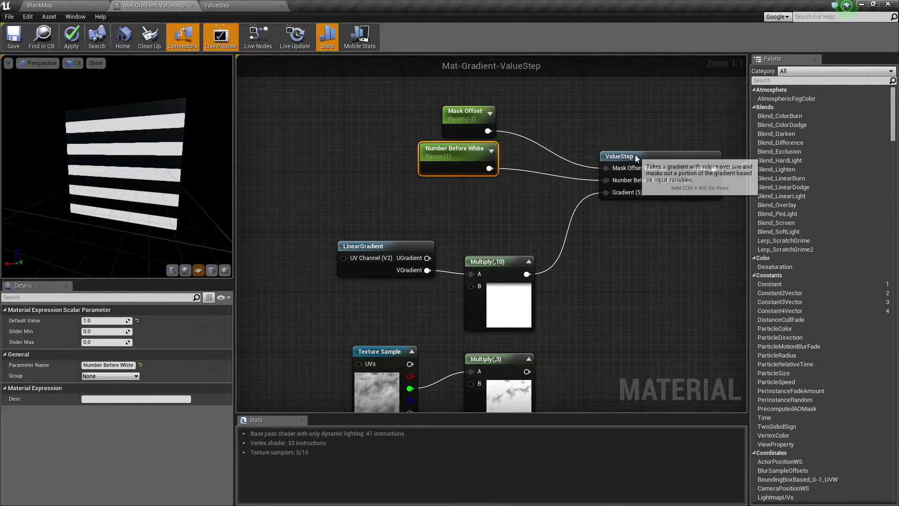
Open the ValueStep function and select its Divide and Frac nodes for examination
double_click(608, 158)
right_drag(324, 257, 568, 321)
drag(398, 179, 565, 276)
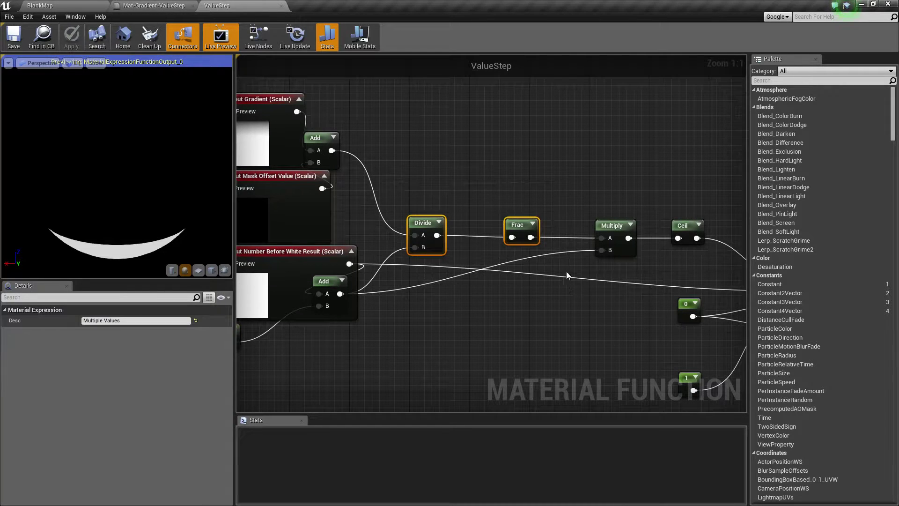
Select the ValueStep function's nodes from the three inputs through Divide and Frac together and review how they connect to Multiply
click(443, 307)
right_drag(490, 334, 600, 307)
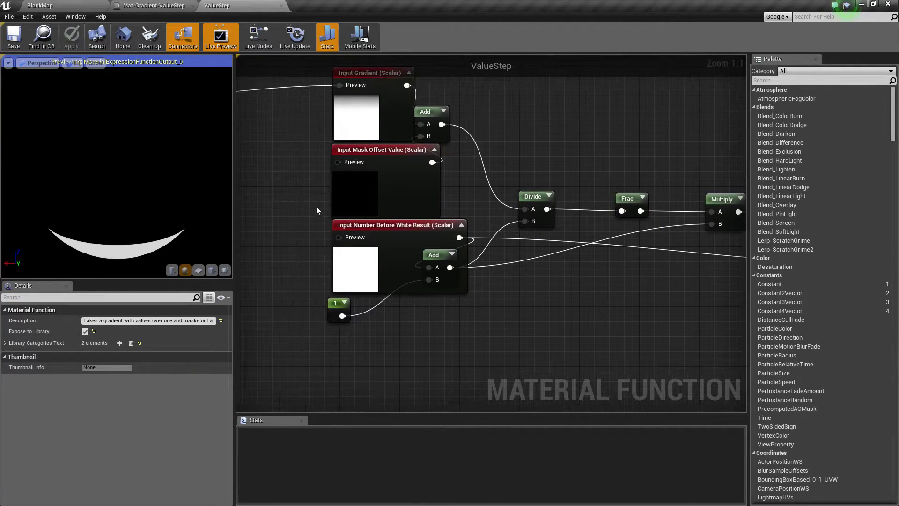
right_drag(283, 77, 292, 118)
drag(292, 118, 676, 378)
right_drag(676, 378, 617, 367)
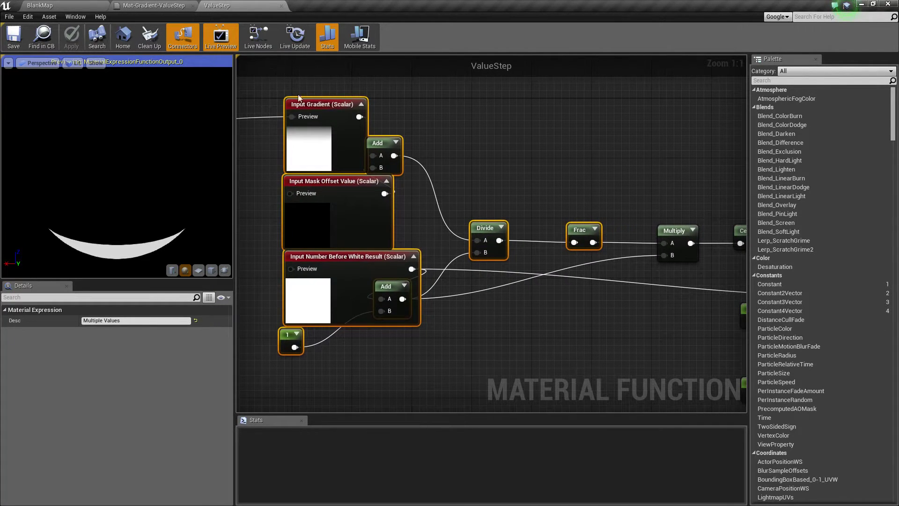
Return to the Mat-Gradient-ValueStep material and connect the Multiply(,3) output to ValueStep's Gradient input in place of Multiply(,10)
click(157, 5)
right_drag(622, 294, 594, 264)
mouse_move(129, 163)
mouse_down()
mouse_move(210, 164)
mouse_move(139, 170)
mouse_up()
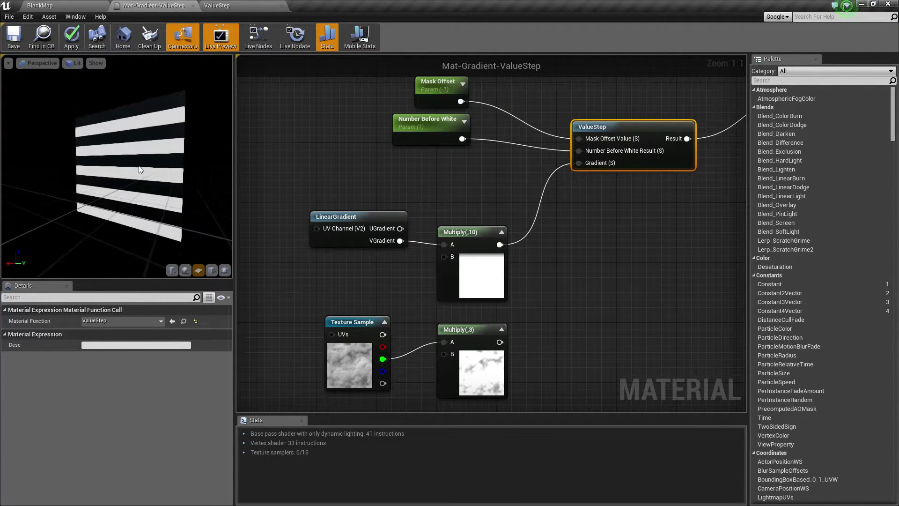
right_drag(502, 182, 452, 168)
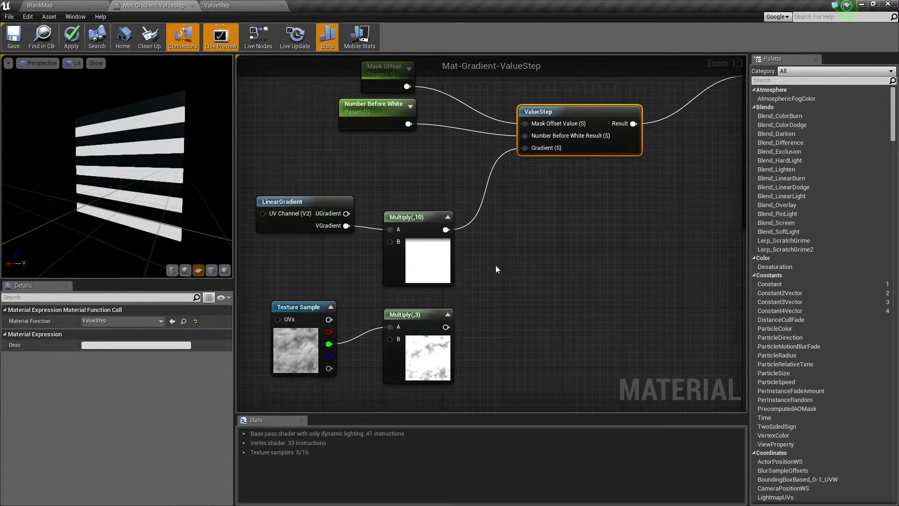
drag(445, 327, 525, 148)
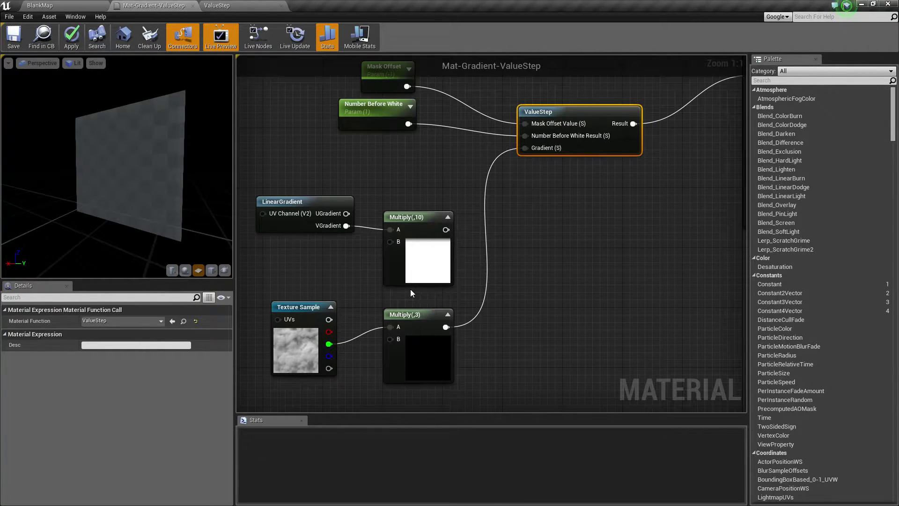
drag(197, 197, 169, 194)
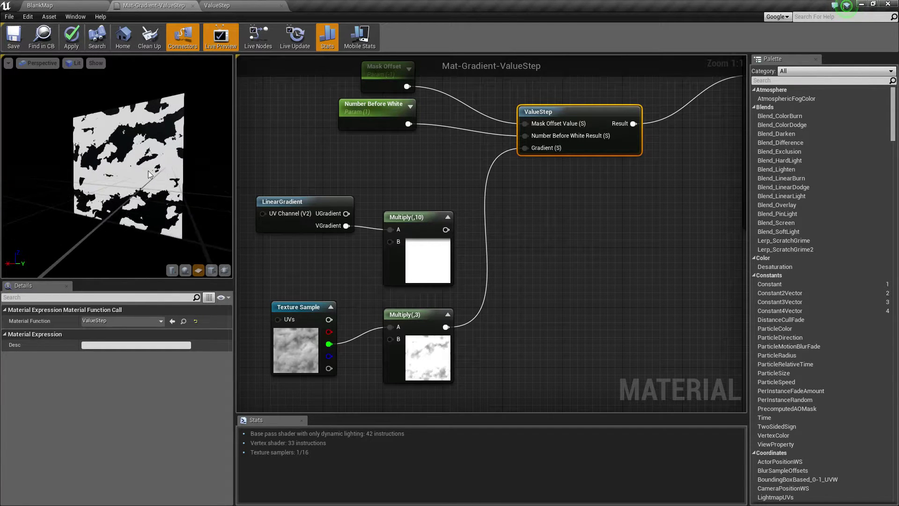
Examine the Texture Sample and Multiply(,3) nodes up close, comparing their previews and the settings feeding the gradient
drag(262, 283, 285, 247)
click(319, 310)
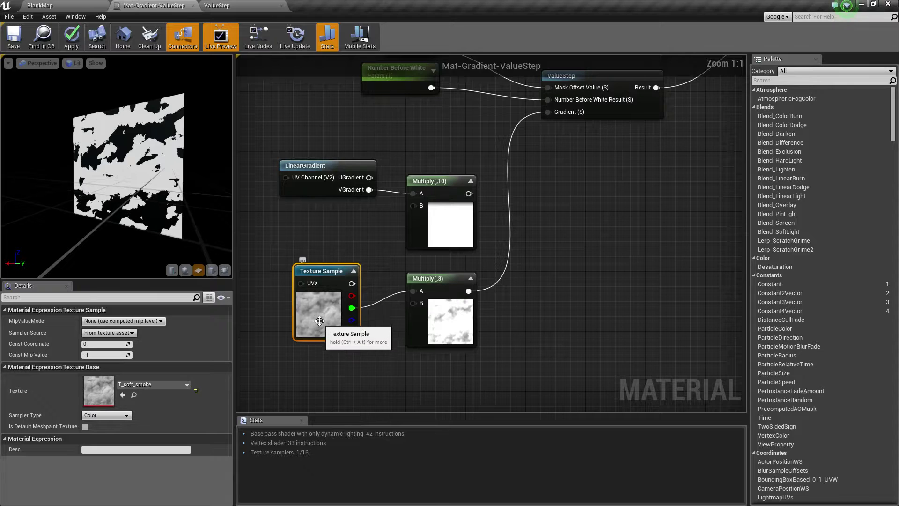
scroll(319, 313, up, 7)
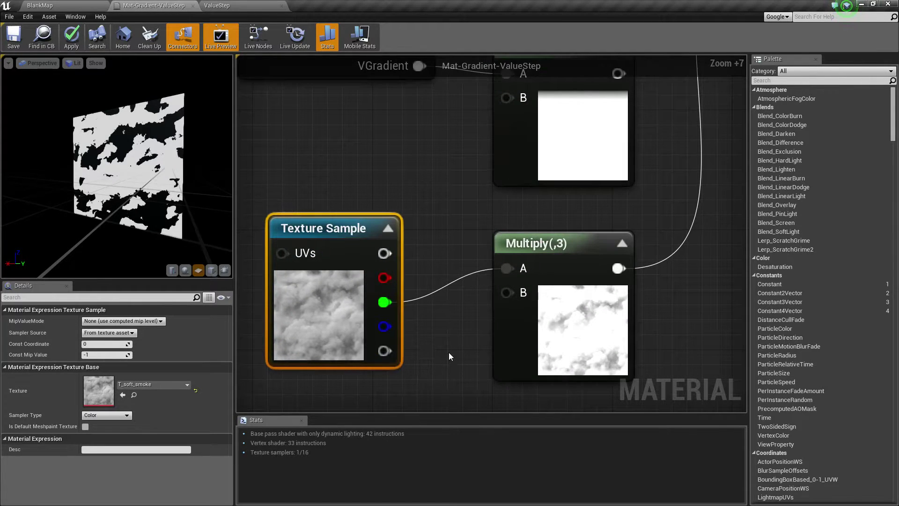
click(501, 328)
right_drag(430, 340, 527, 336)
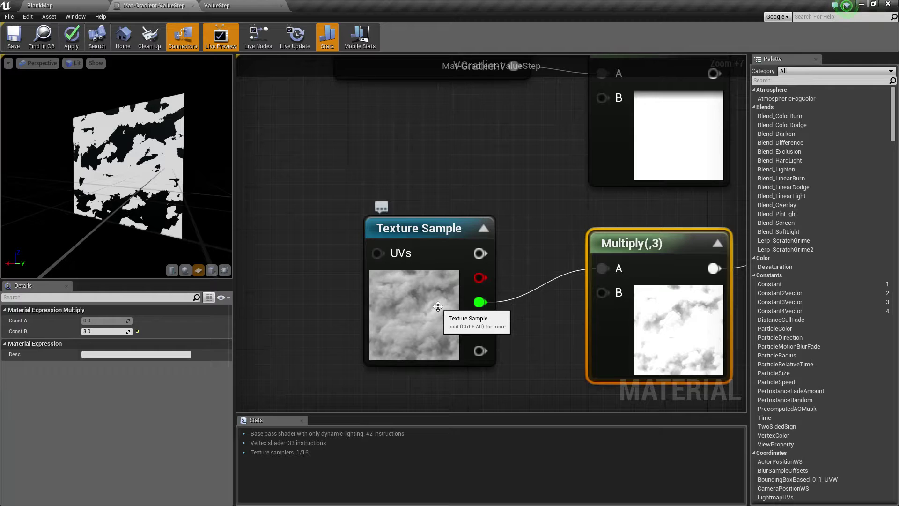
right_drag(448, 307, 400, 313)
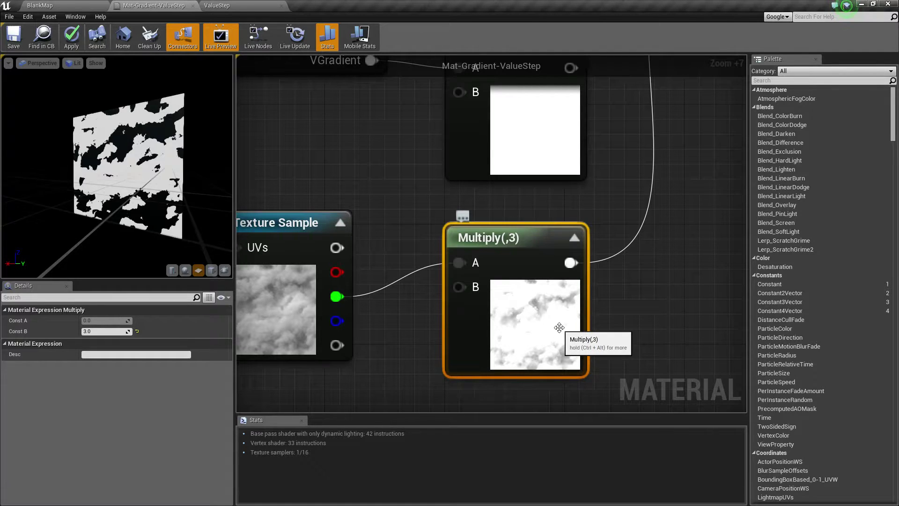
scroll(511, 335, down, 5)
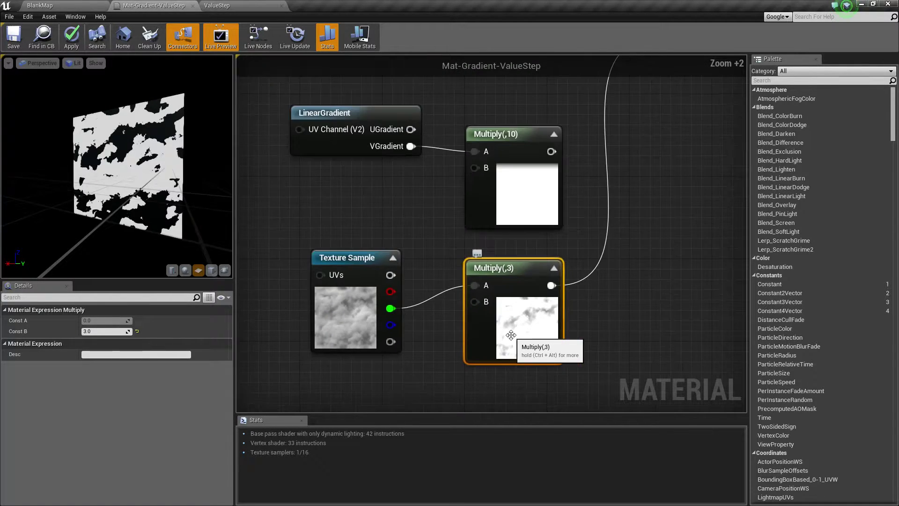
scroll(510, 335, down, 4)
right_drag(611, 298, 567, 309)
scroll(549, 316, up, 2)
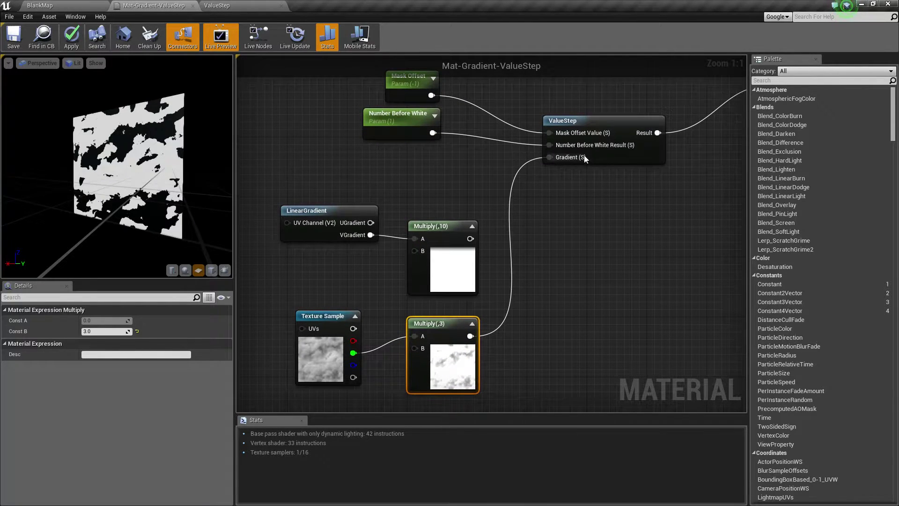
Read the description of ValueStep's Number Before White Result input and inspect the texture-based mask on the preview plane
mouse_move(589, 148)
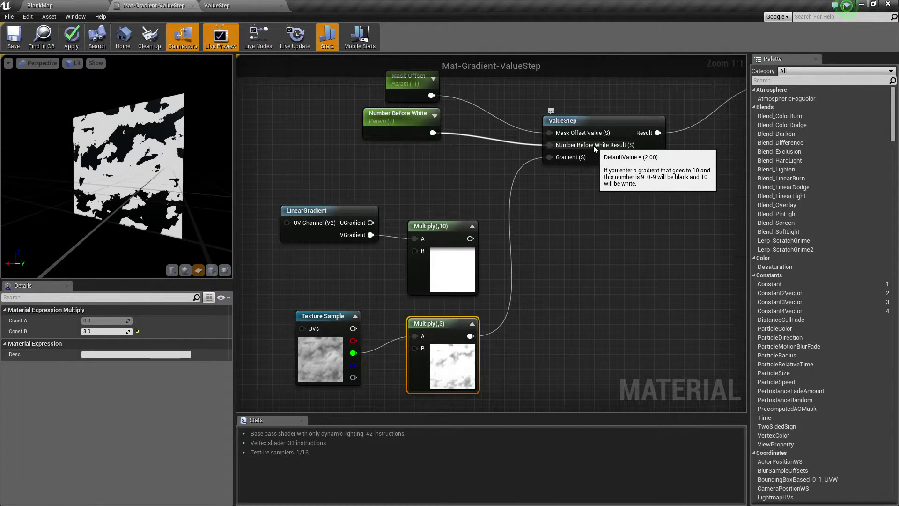
right_drag(596, 271, 588, 220)
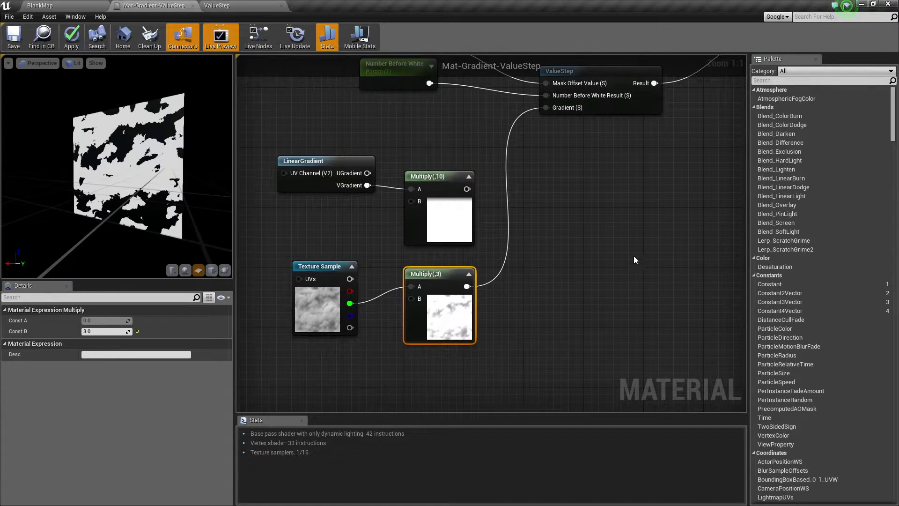
right_drag(610, 263, 594, 287)
drag(226, 199, 181, 155)
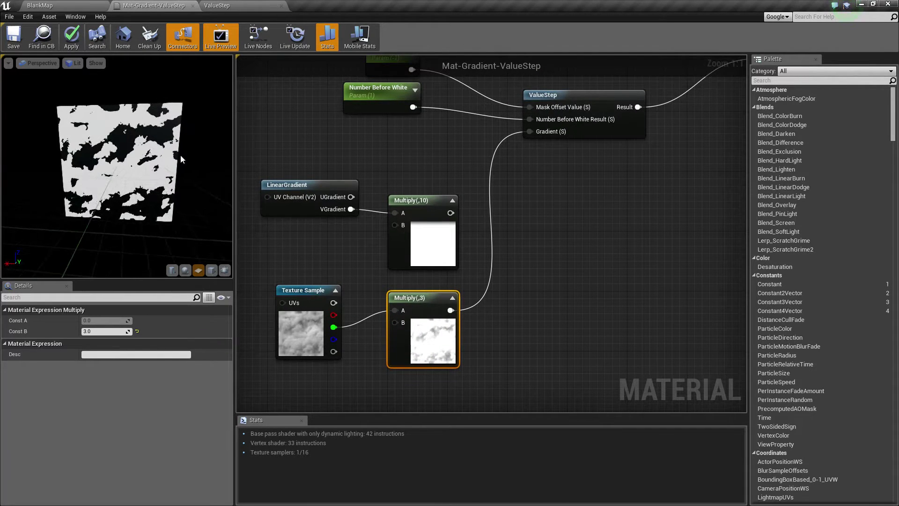
Try a default value of 0 for Number Before White, select the Texture Sample and Multiply(,3) nodes, and inspect the preview plane
click(382, 88)
click(100, 320)
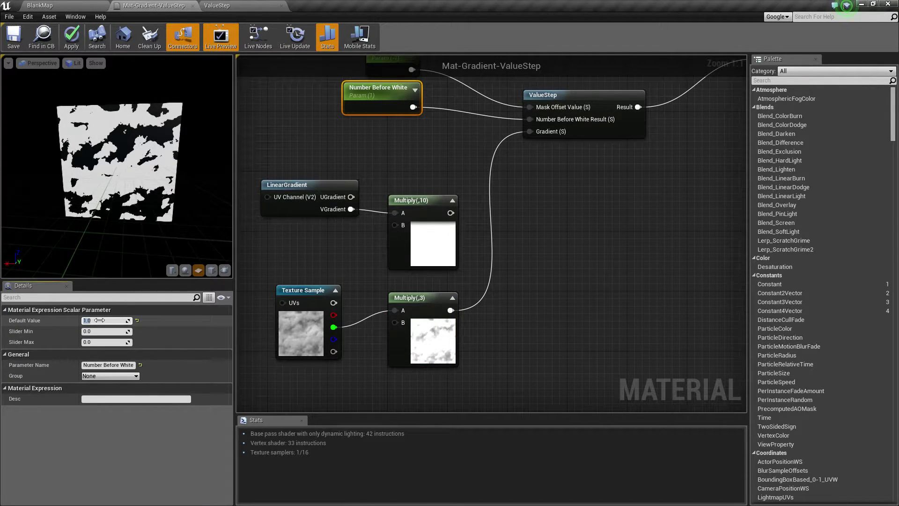
text(0)
key(Return)
click(309, 292)
drag(308, 292, 465, 376)
drag(217, 184, 171, 185)
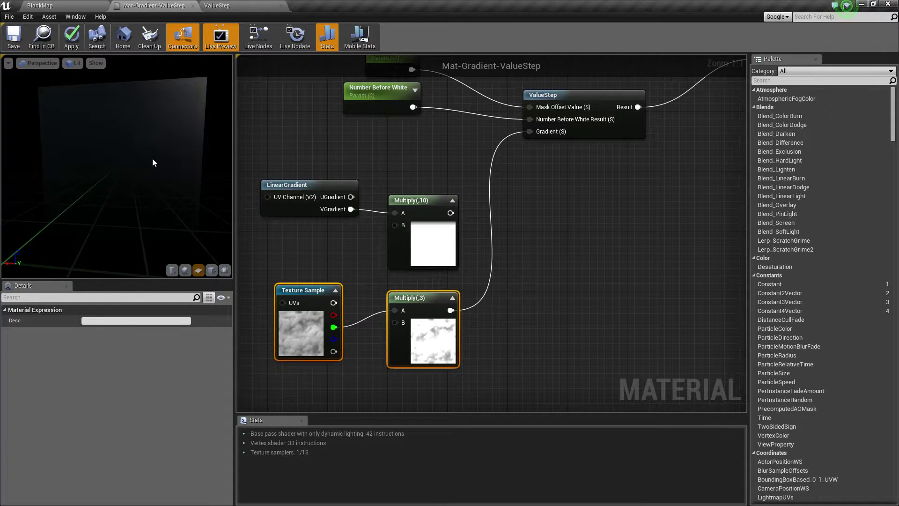
Set the Number Before White default value to 1 and inspect the cloud-shaped mask from a different angle
click(345, 100)
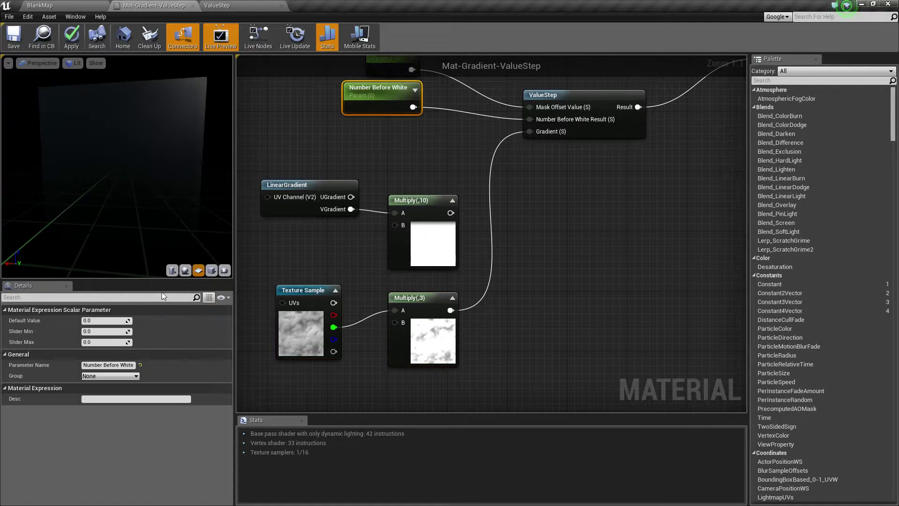
click(96, 320)
text(1)
key(Return)
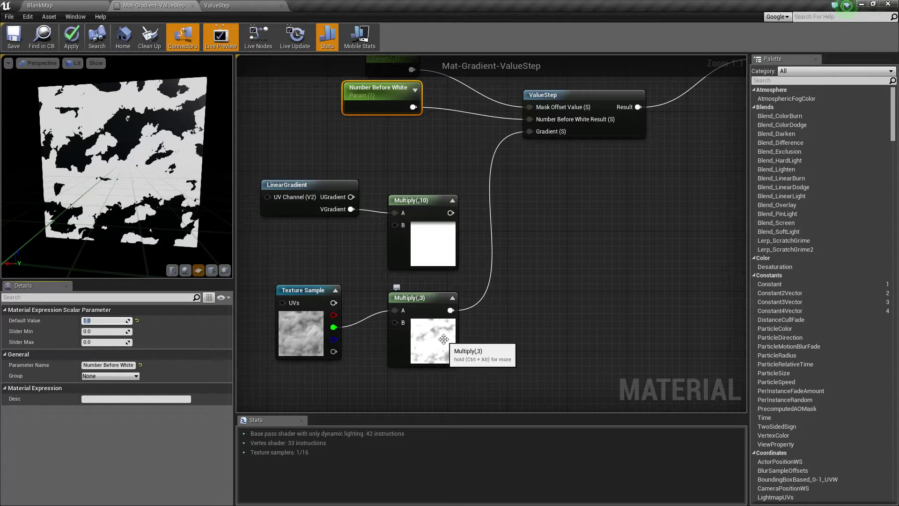
drag(139, 125, 131, 116)
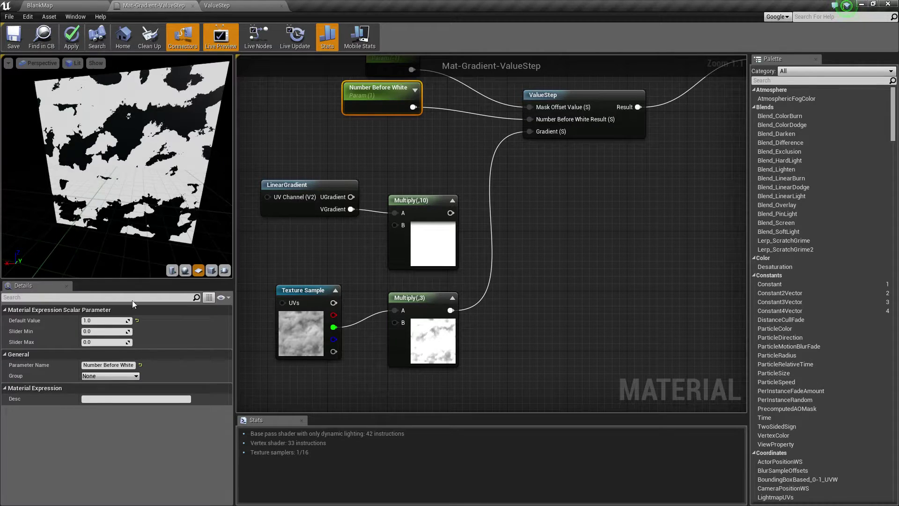
Try a Number Before White default value of 2 on the texture-based mask and return it to 1
click(107, 320)
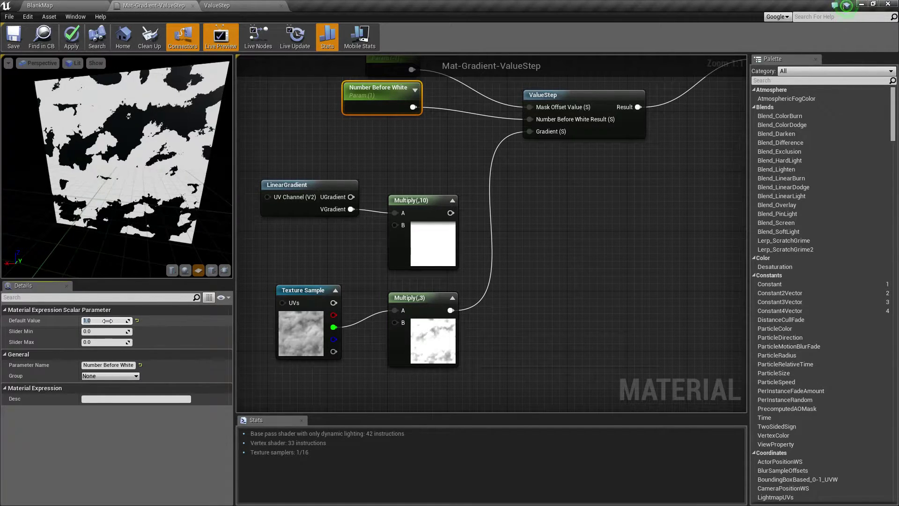
key(Return)
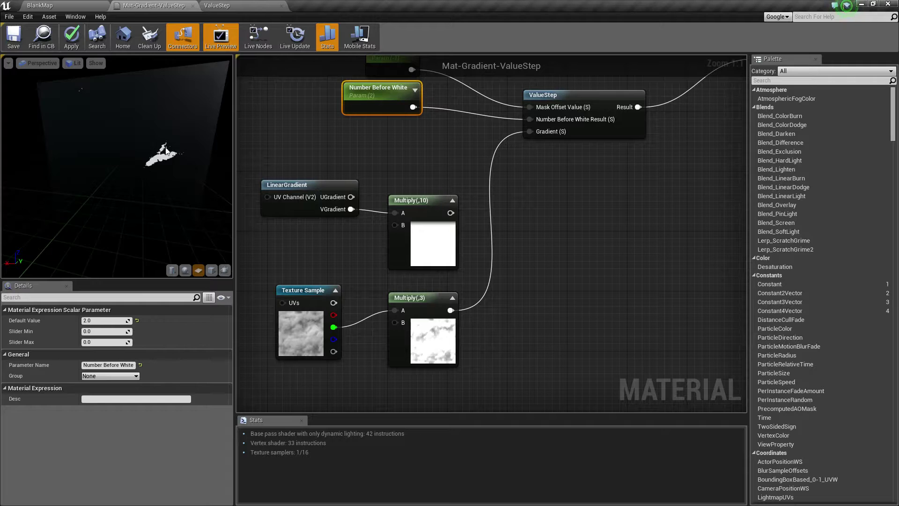
click(102, 320)
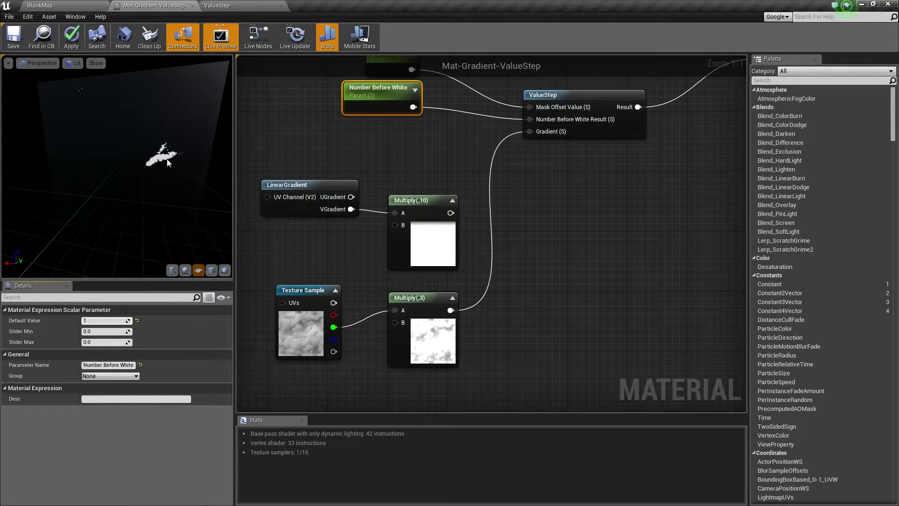
key(Return)
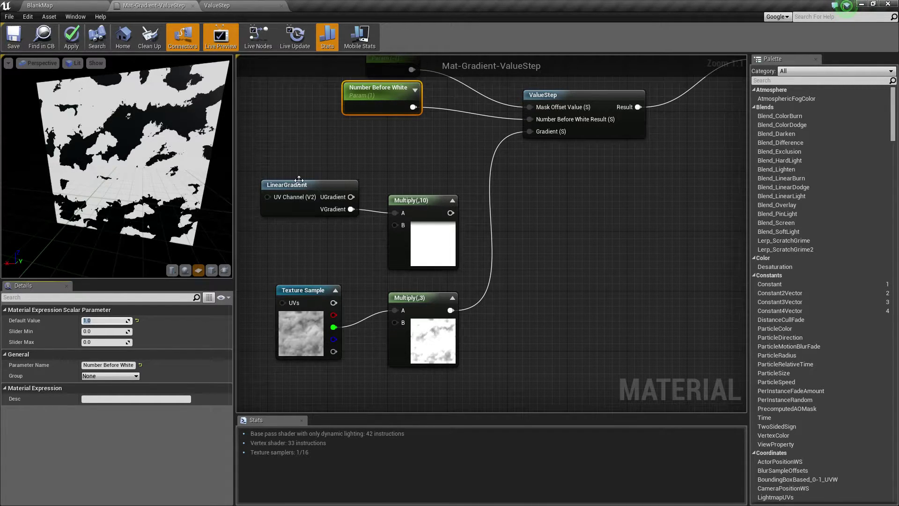
Set Const B of the Multiply node fed by the Texture Sample to 10 and inspect the mask on the preview plane
click(432, 305)
click(103, 331)
text(1)
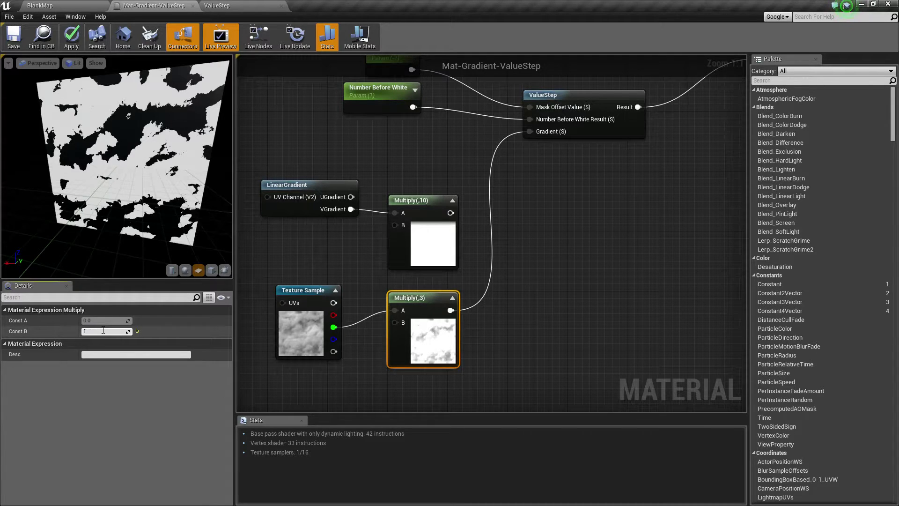
text(0)
key(Return)
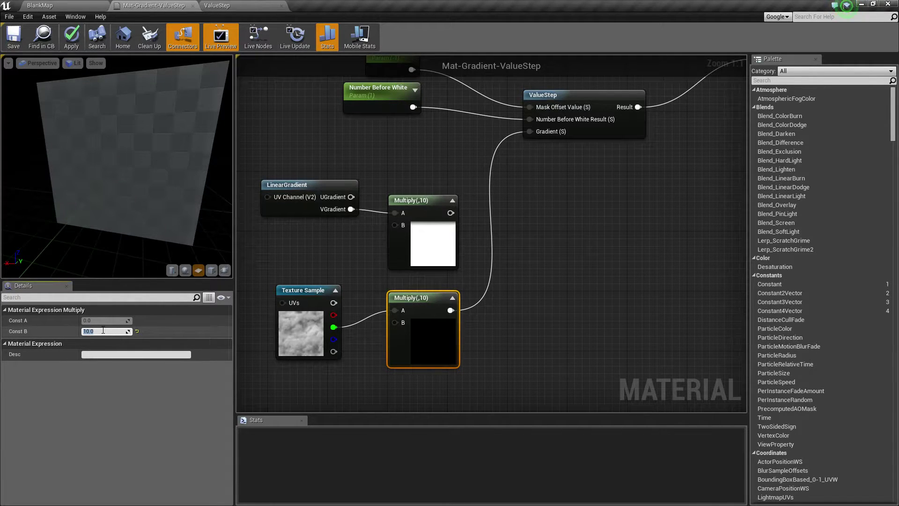
drag(117, 187, 60, 187)
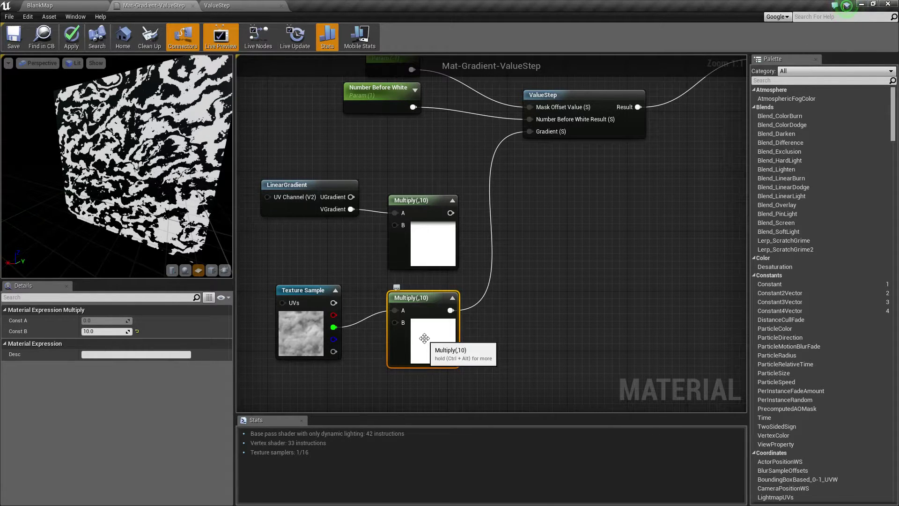
Try Number Before White default values of 5 and 8 with the texture multiplied by 10
click(390, 95)
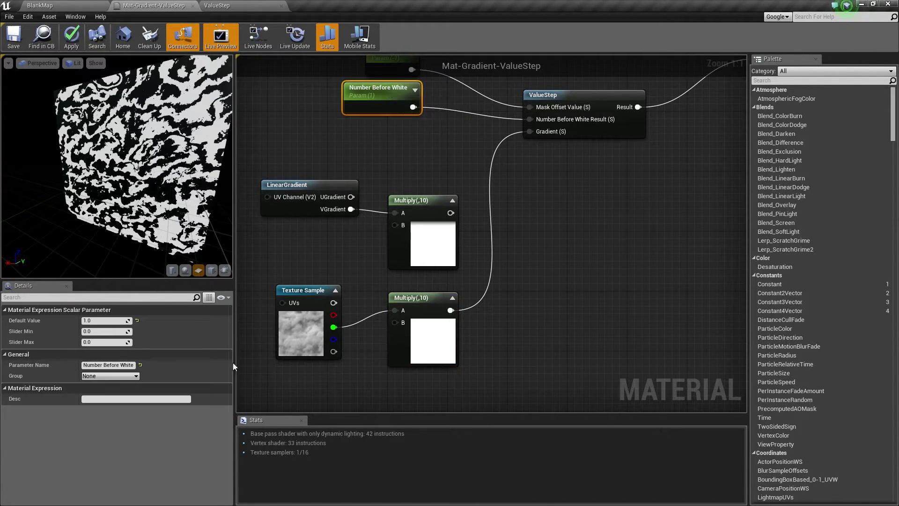
click(106, 321)
text(5)
key(Return)
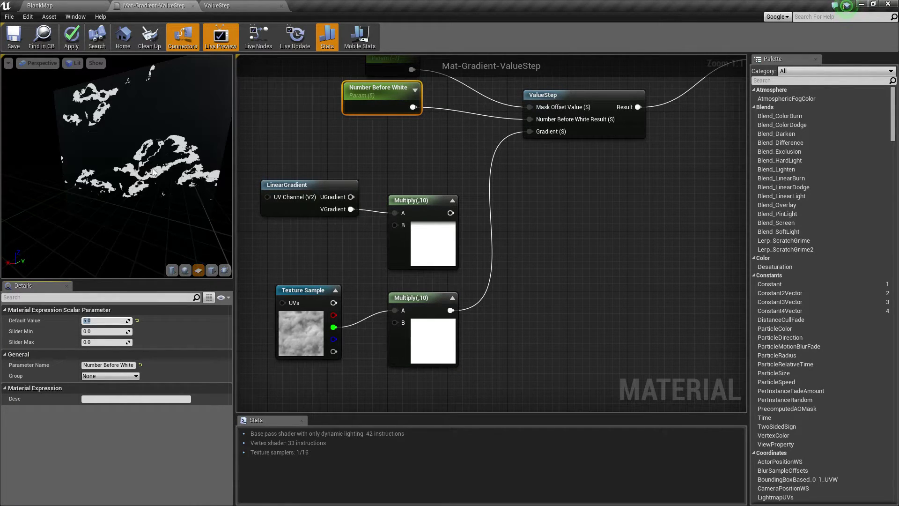
click(107, 320)
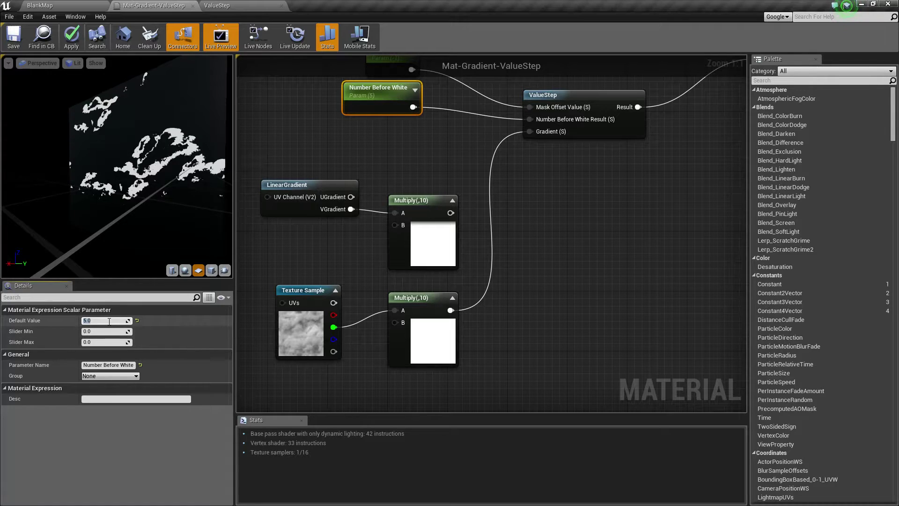
text(8)
key(Return)
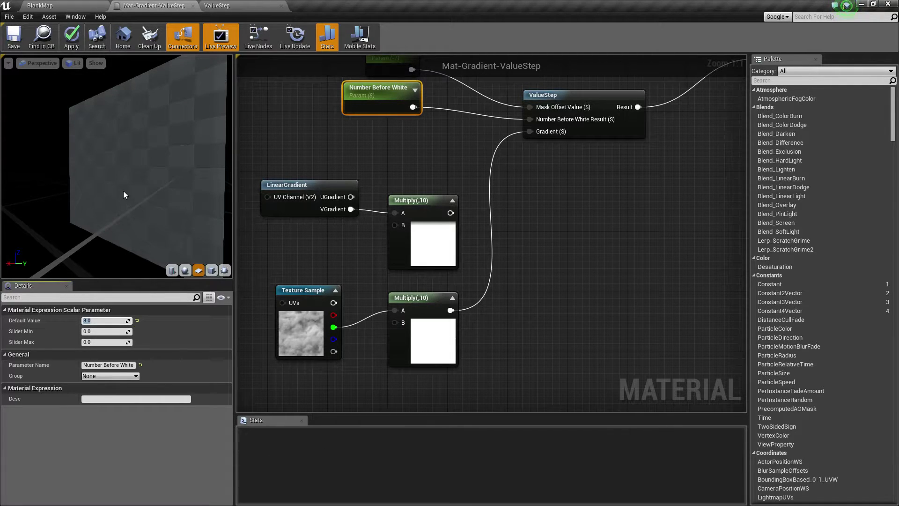
Test a Number Before White default value of 7, inspect the preview plane, and set the value to 6
click(100, 320)
text(7)
key(Return)
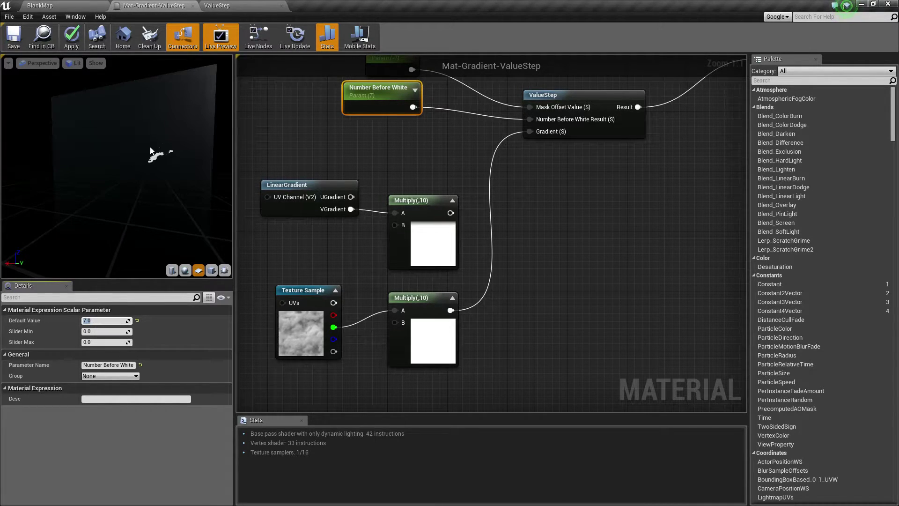
drag(161, 148, 150, 149)
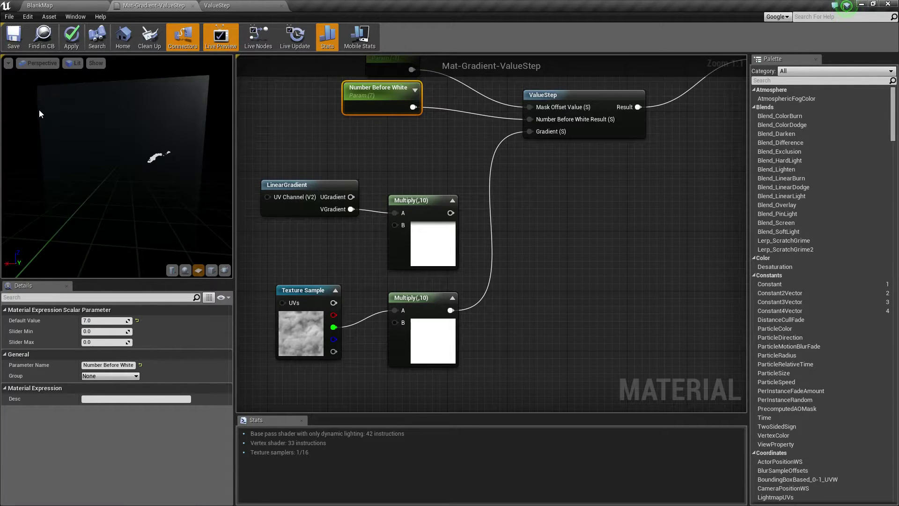
click(99, 321)
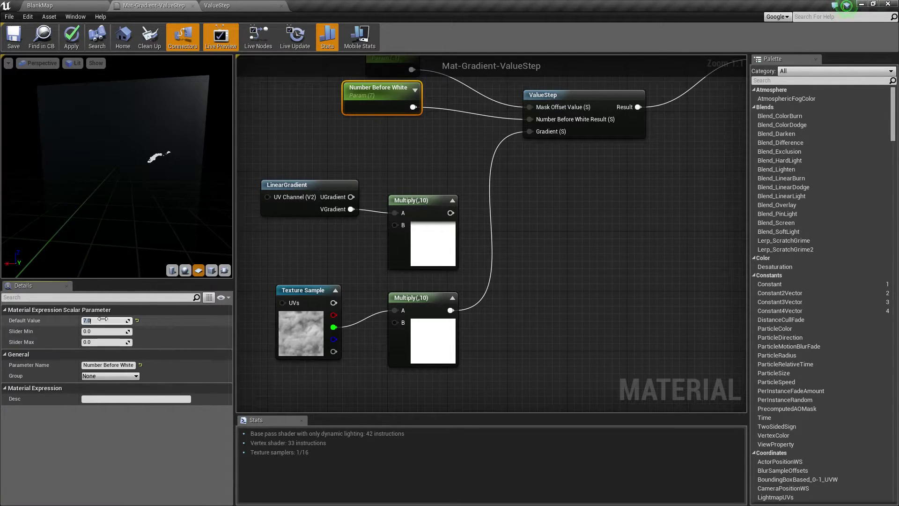
key(Return)
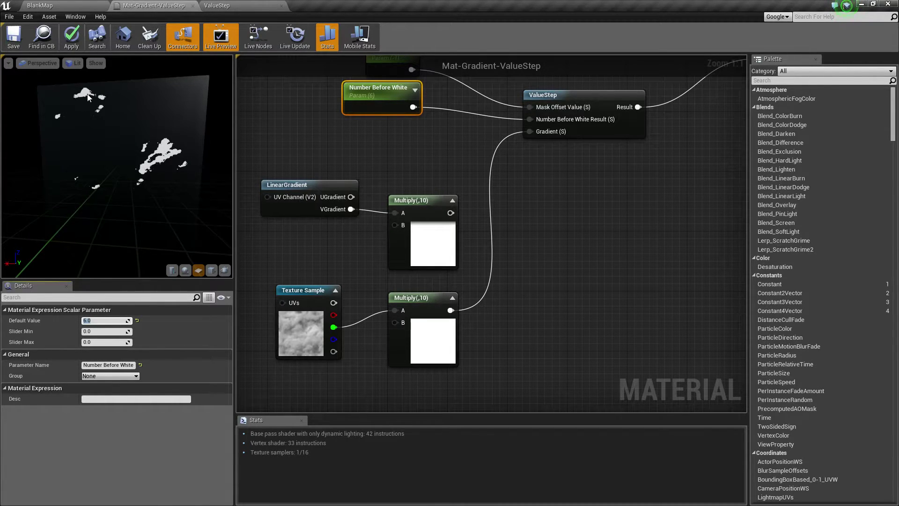
Try Number Before White default values of 5 and 4 on the texture mask multiplied by 10
click(104, 321)
text(5)
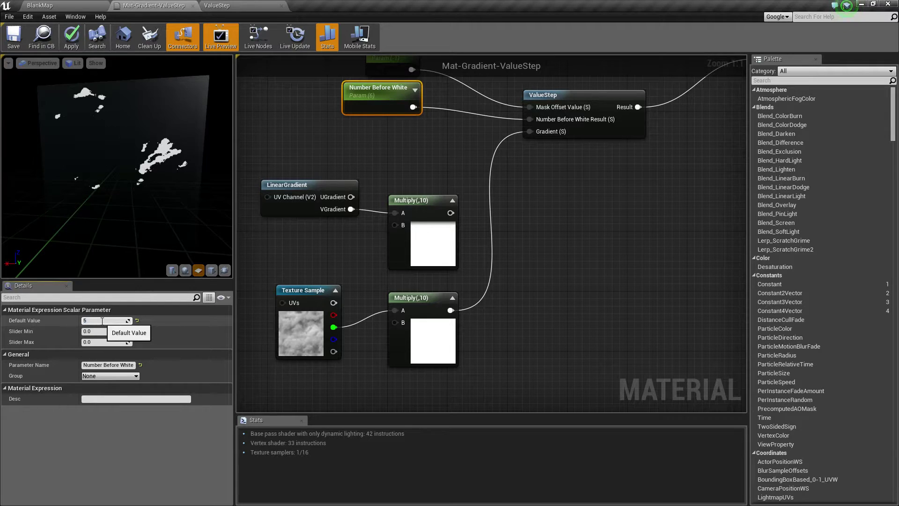
key(Return)
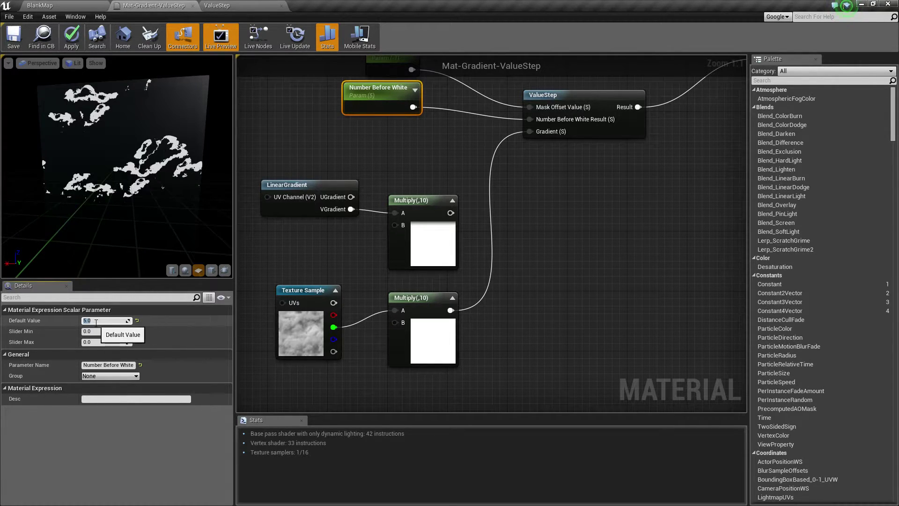
text(4)
key(Return)
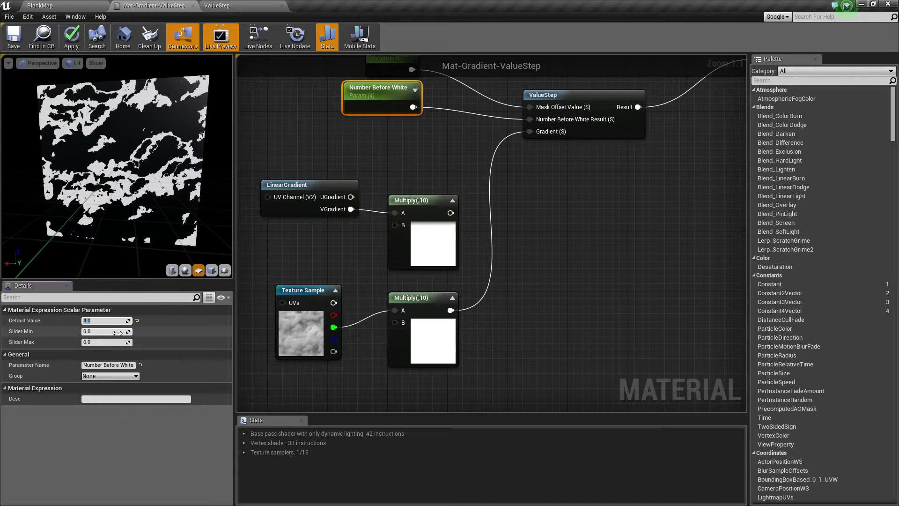
Try Number Before White default values of 3 and 2, and set the value to 1
key(Delete)
key(Delete)
key(BackSpace)
text(3)
key(Return)
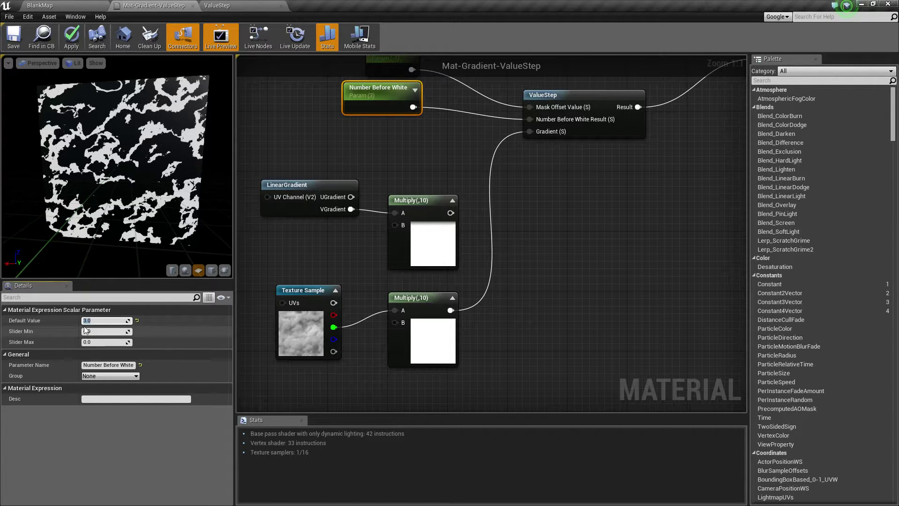
text(2)
key(Return)
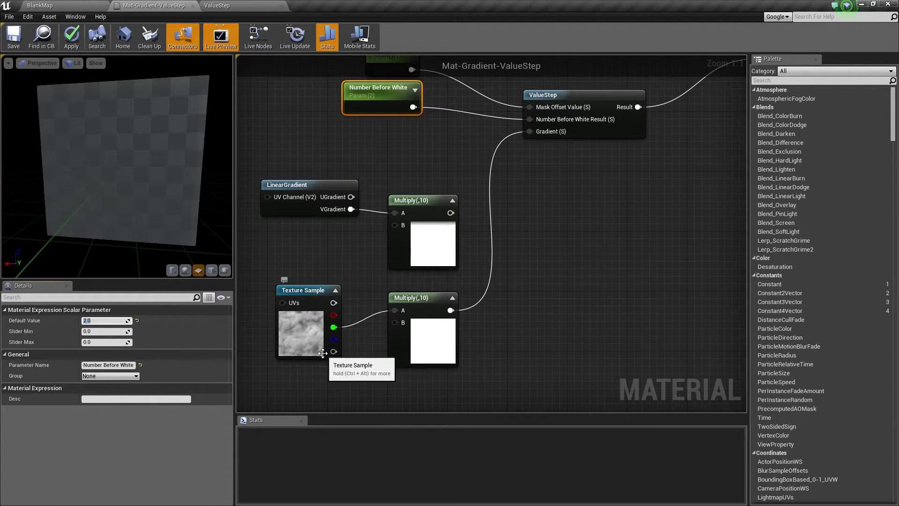
text(1)
key(Return)
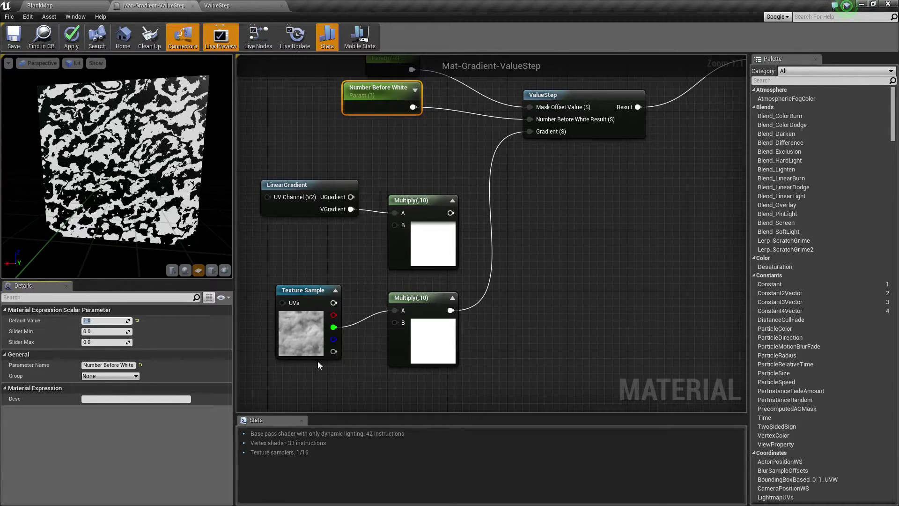
Set Const B of the Multiply node fed by the Texture Sample to 100 and inspect the preview plane
right_drag(334, 383, 400, 351)
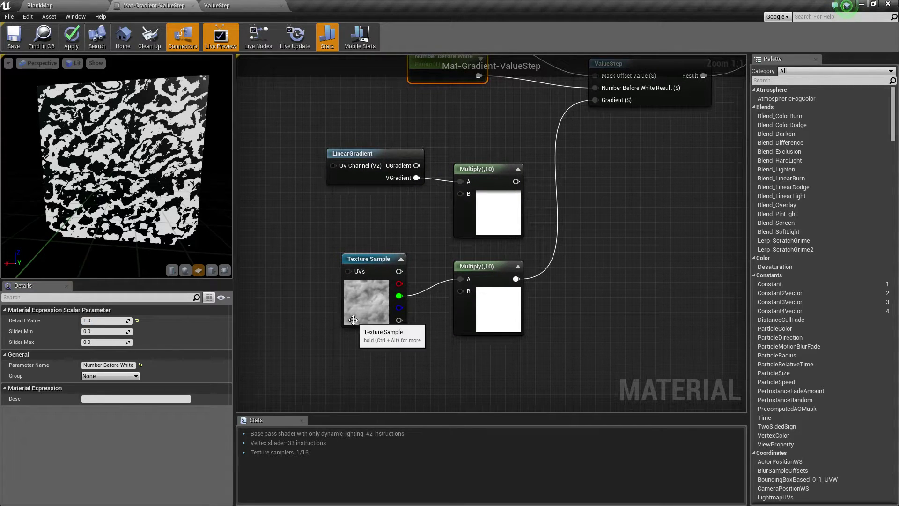
scroll(360, 282, up, 7)
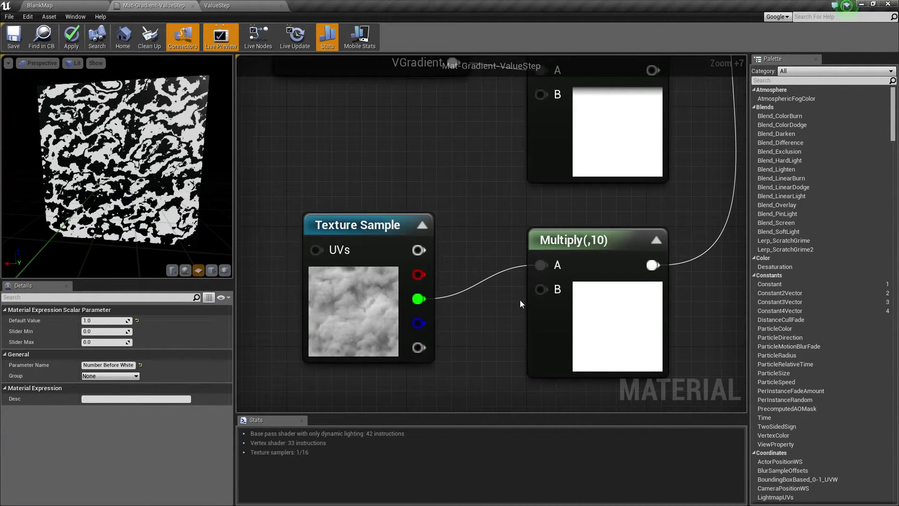
scroll(520, 304, down, 5)
scroll(523, 302, down, 1)
right_drag(523, 302, 576, 240)
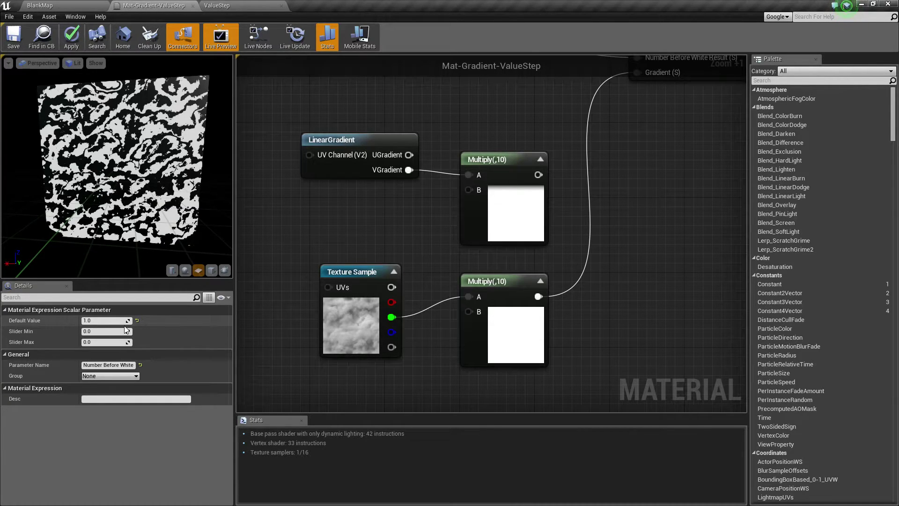
scroll(394, 296, down, 1)
scroll(394, 297, down, 1)
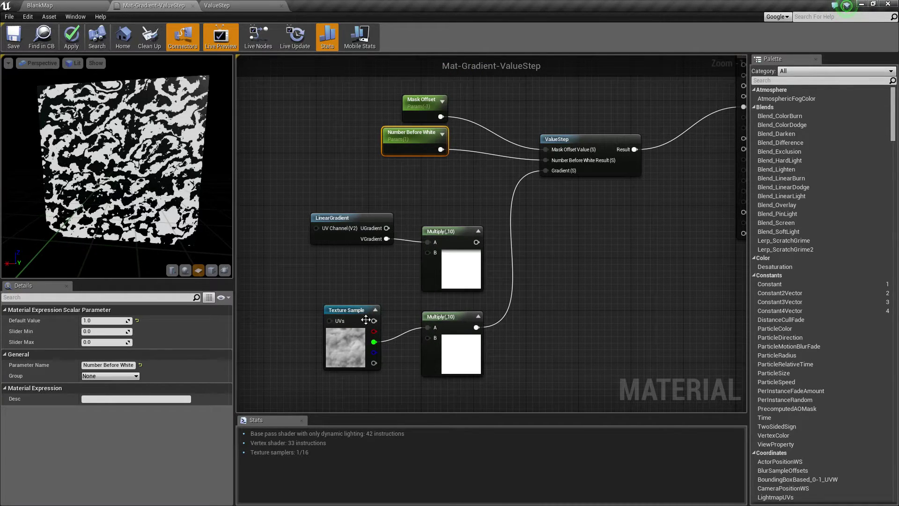
click(451, 321)
click(126, 332)
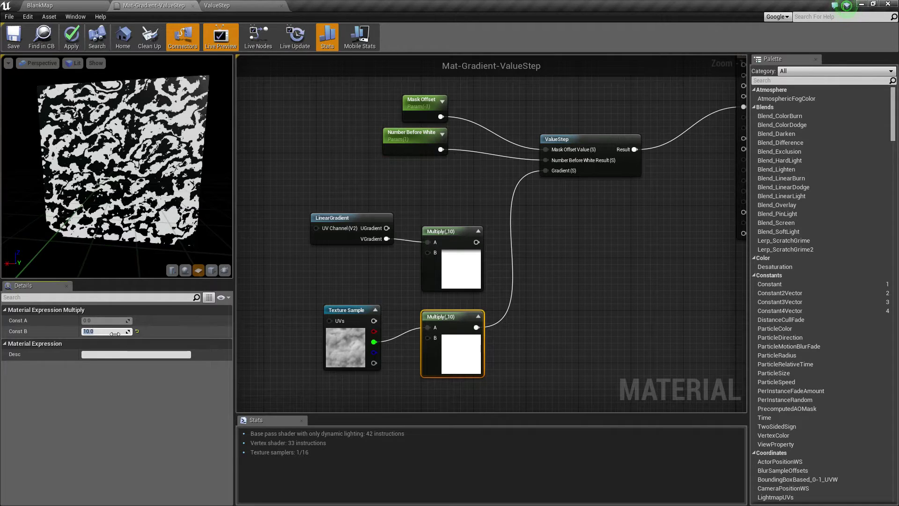
text(100)
key(Return)
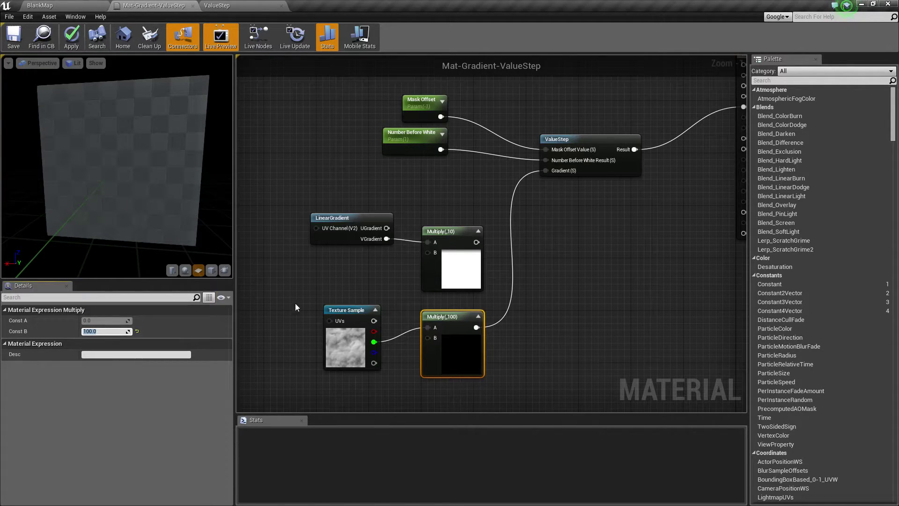
mouse_move(199, 164)
mouse_down()
mouse_move(155, 169)
mouse_move(199, 165)
mouse_up()
drag(117, 166, 186, 159)
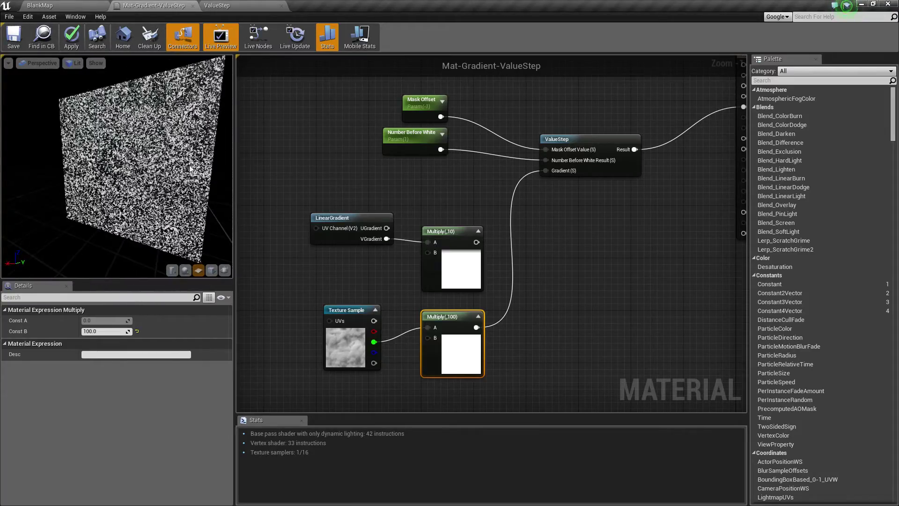
Set the Number Before White default value to 5 and inspect the mask on the preview plane
click(425, 155)
click(104, 321)
text(5)
key(Return)
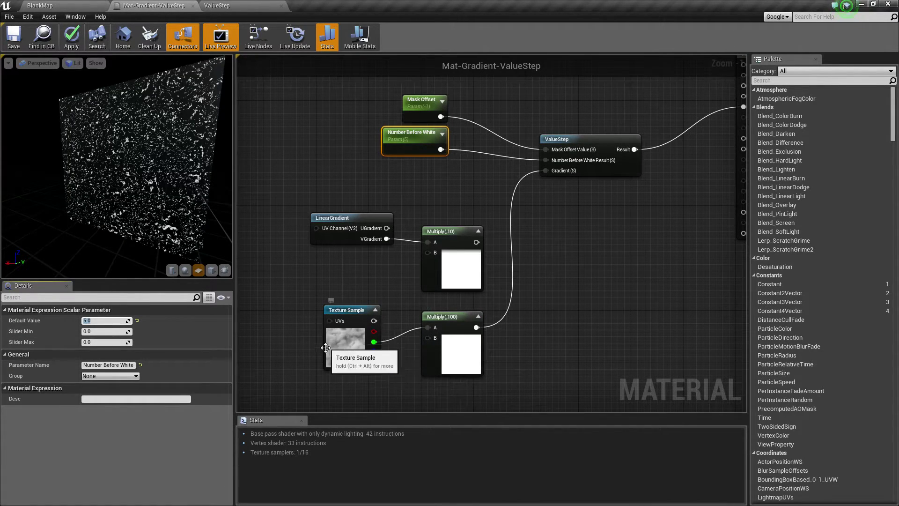
drag(181, 242, 145, 245)
Try Number Before White default values of 70 and 80 with the texture multiplied by 100
click(105, 321)
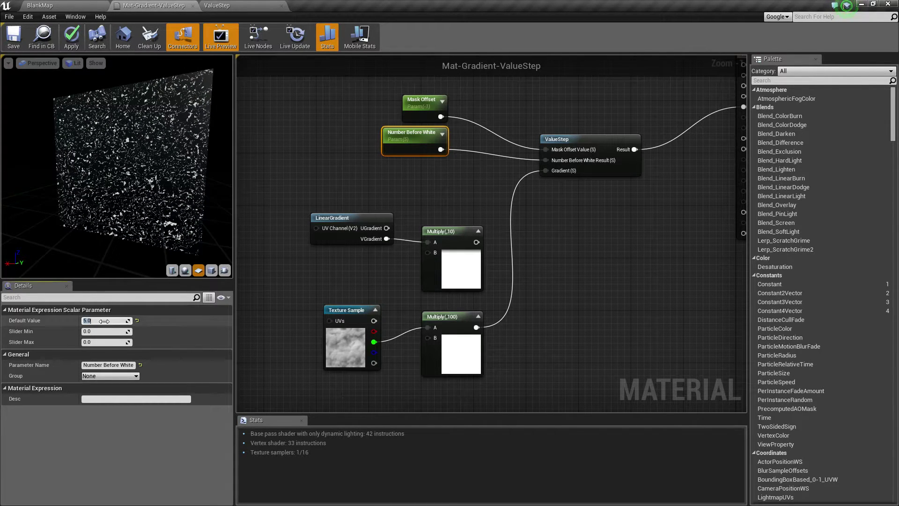
text(7)
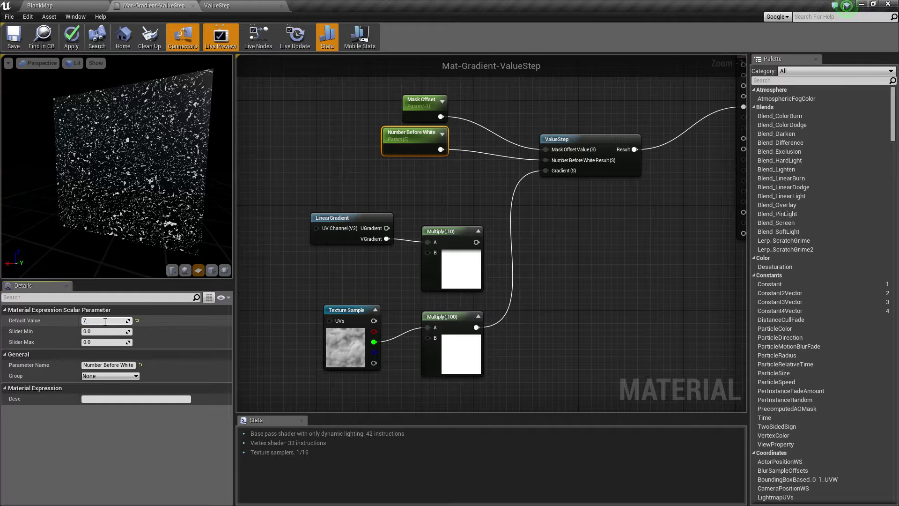
text(0)
key(Return)
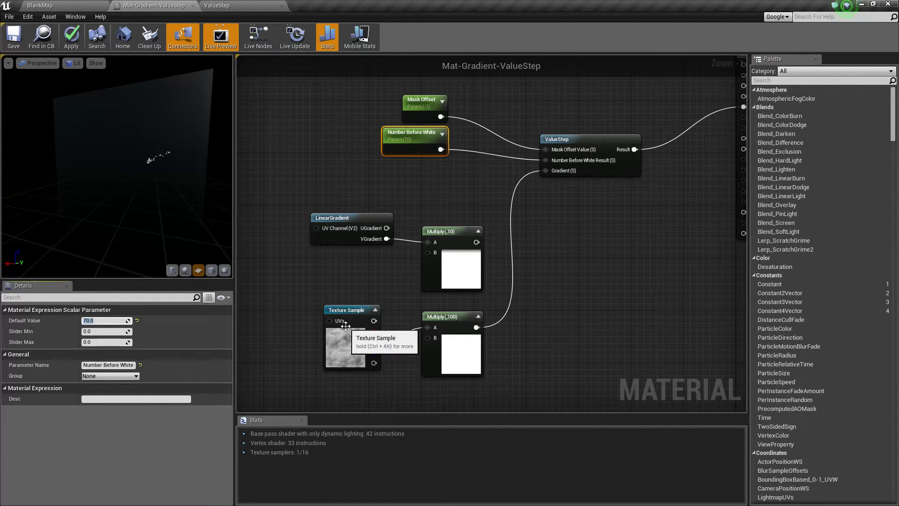
click(97, 320)
text(80)
key(Return)
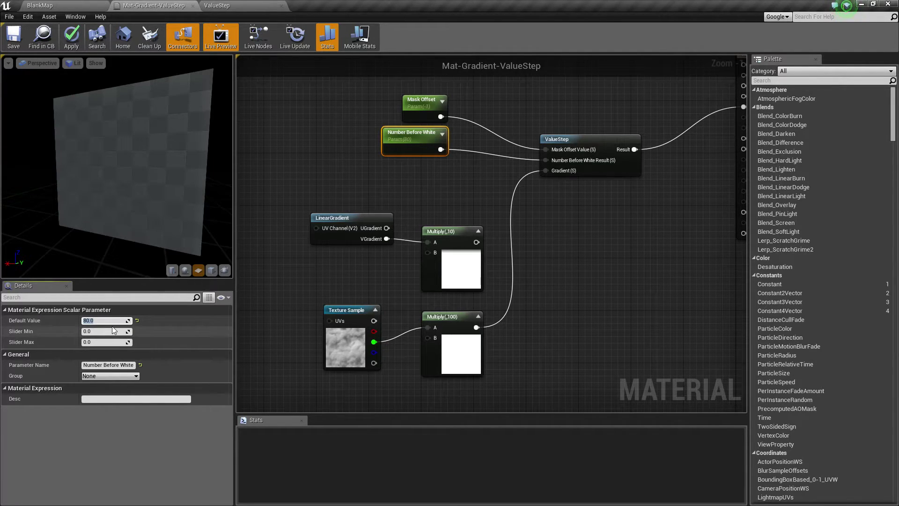
Examine the Texture Sample and its Multiply node, and set the Number Before White default value back to 70
scroll(342, 345, up, 1)
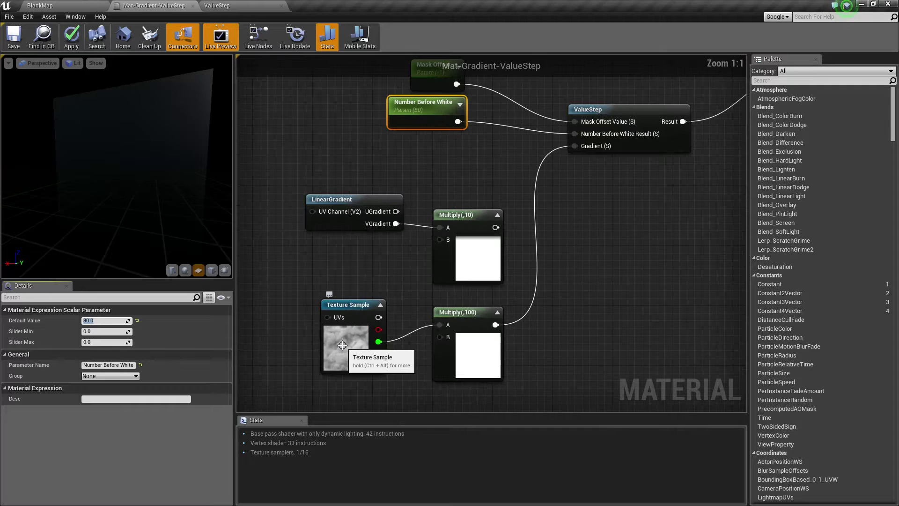
scroll(342, 345, up, 7)
click(450, 335)
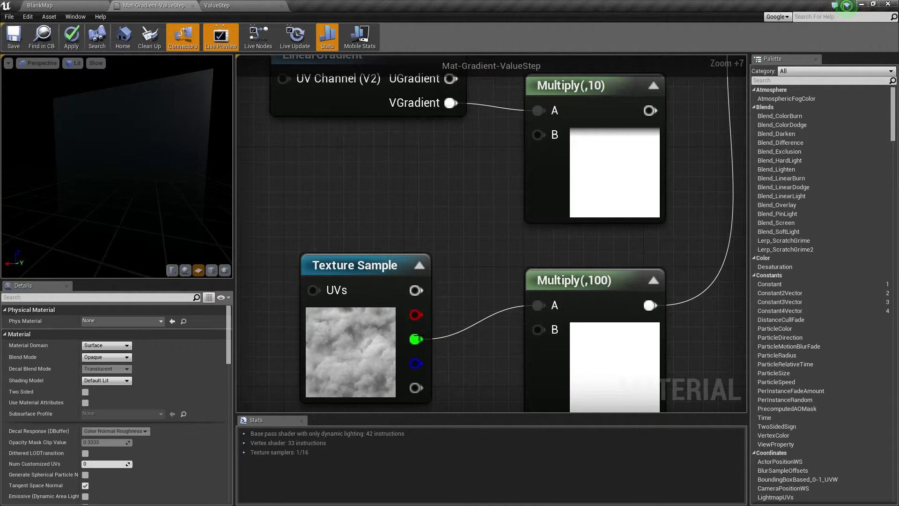
right_drag(289, 336, 308, 291)
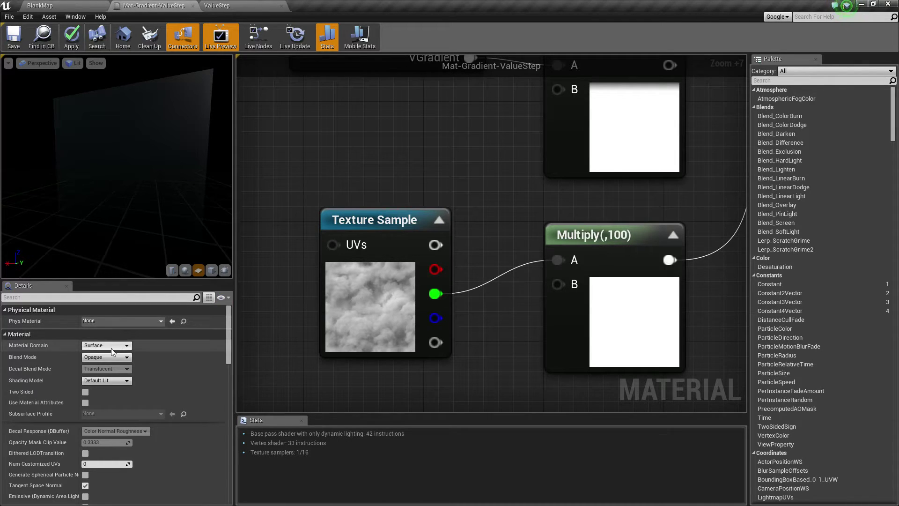
right_drag(527, 139, 446, 221)
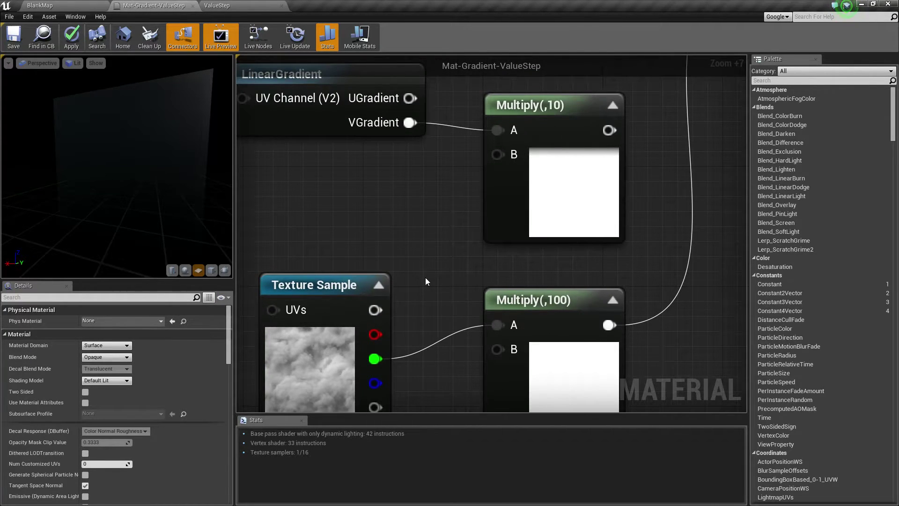
scroll(425, 277, down, 7)
click(407, 117)
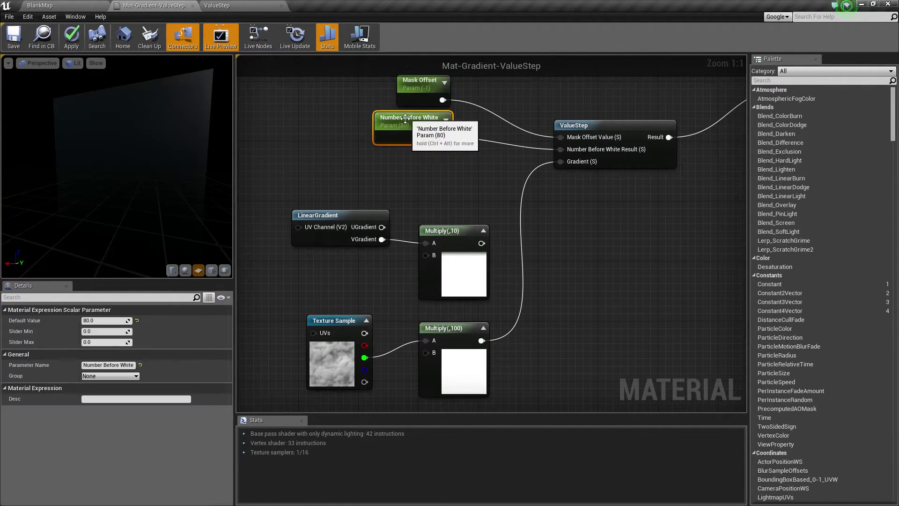
click(103, 321)
text(70)
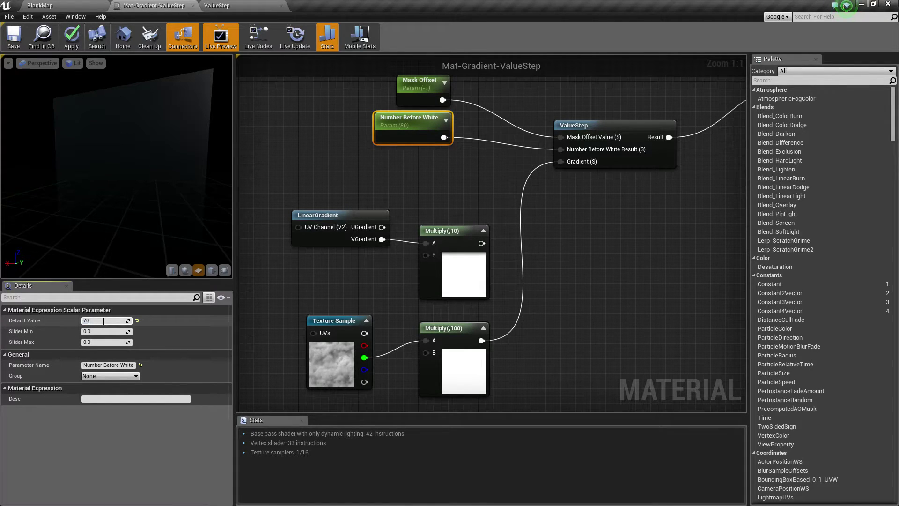
key(Return)
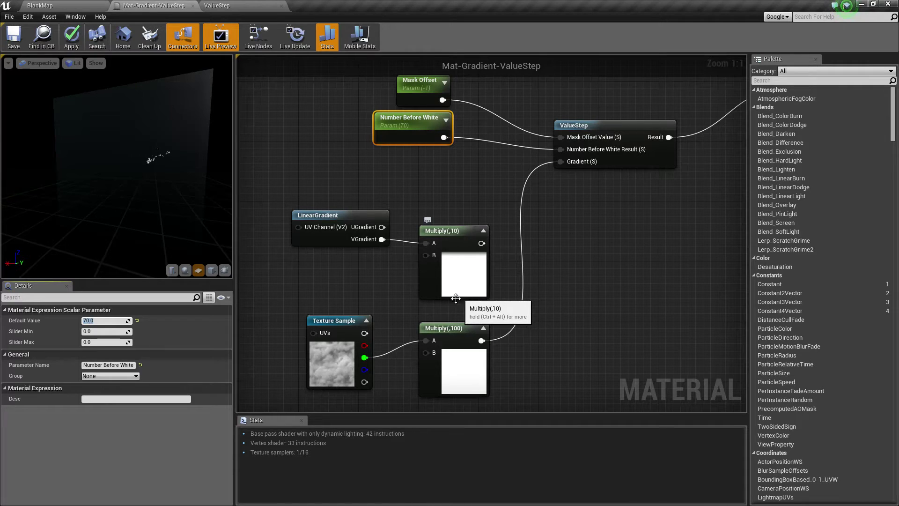
Try a Number Before White default value of 65, return it to 70, and inspect the mask on the preview plane up close
right_drag(340, 305, 365, 254)
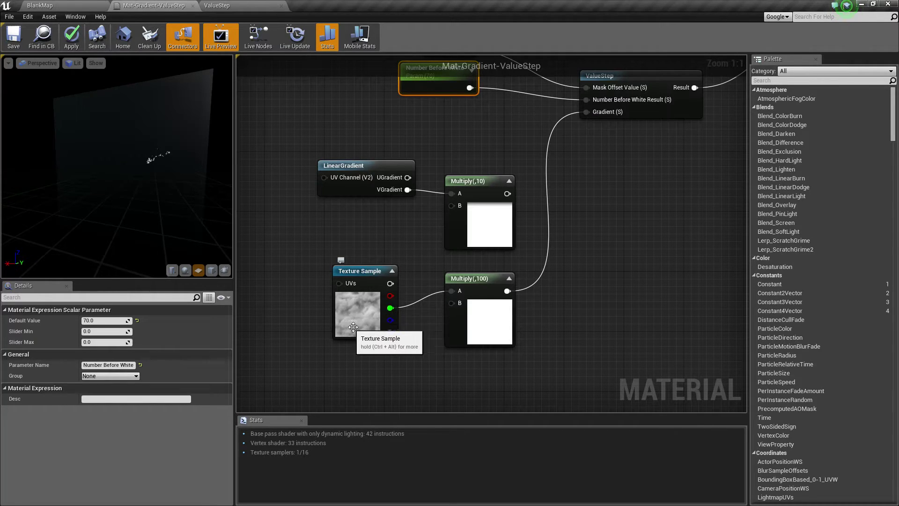
click(106, 320)
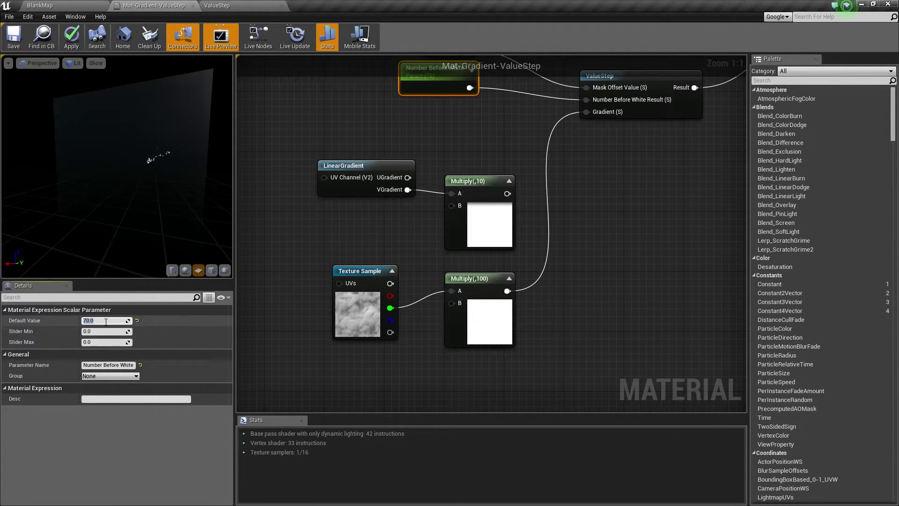
text(65)
key(Return)
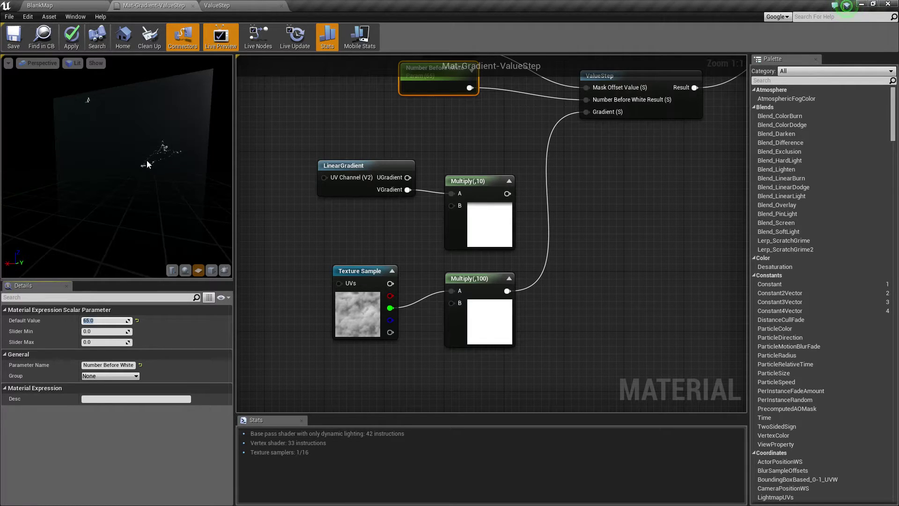
text(70)
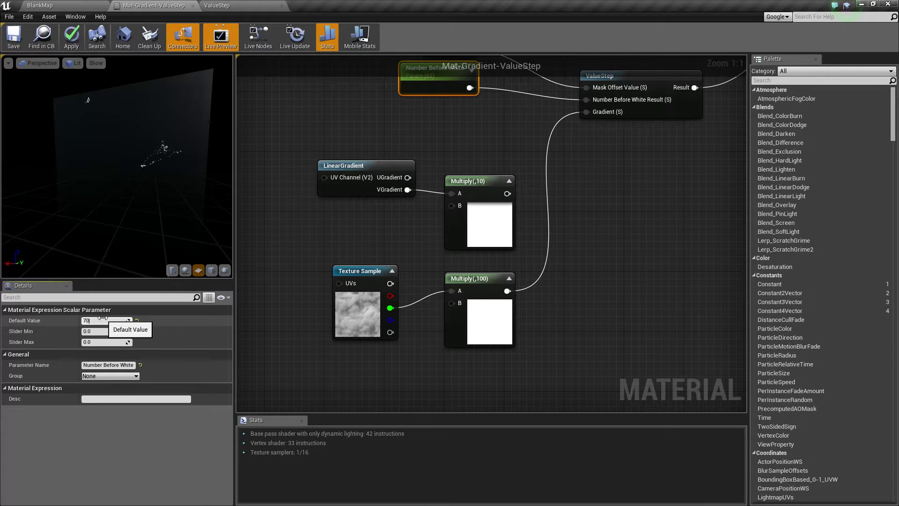
key(Return)
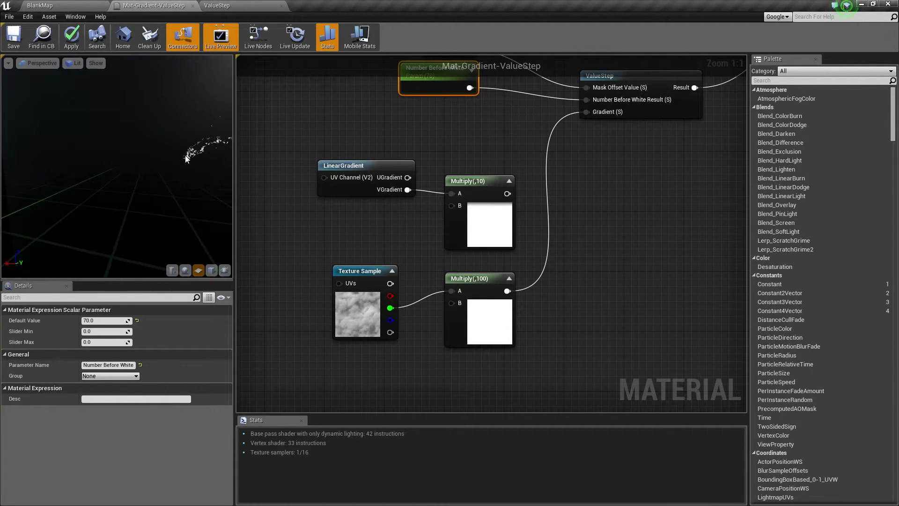
drag(200, 165, 202, 165)
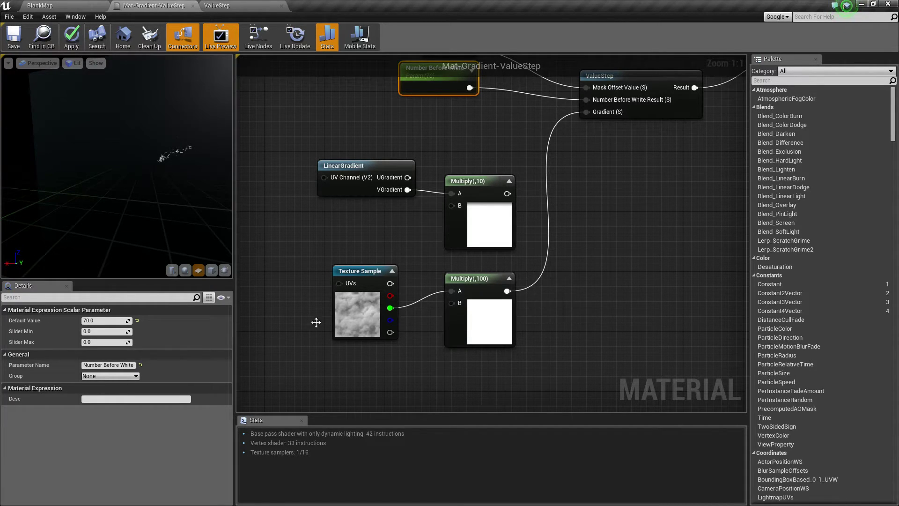
Set the Number Before White default value to 50 and inspect the mask on the preview plane
click(105, 321)
text(50)
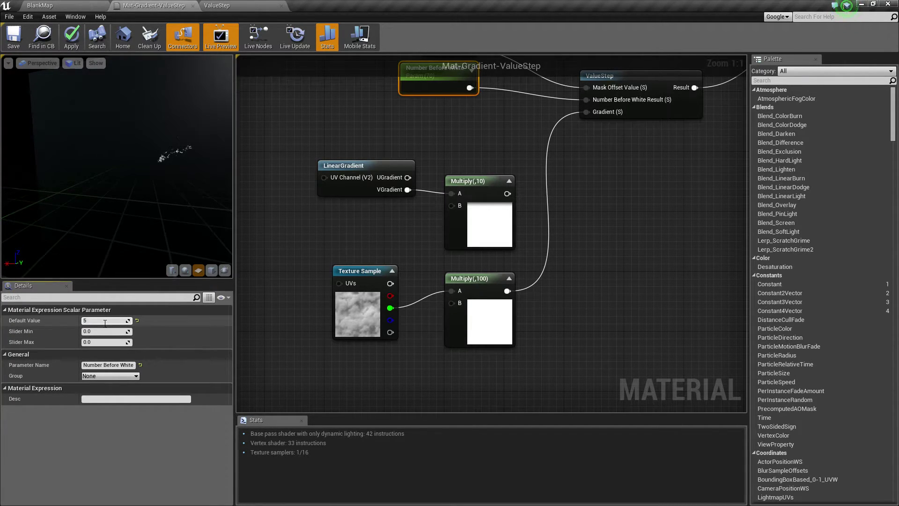
key(Return)
drag(178, 182, 132, 192)
right_drag(418, 231, 319, 256)
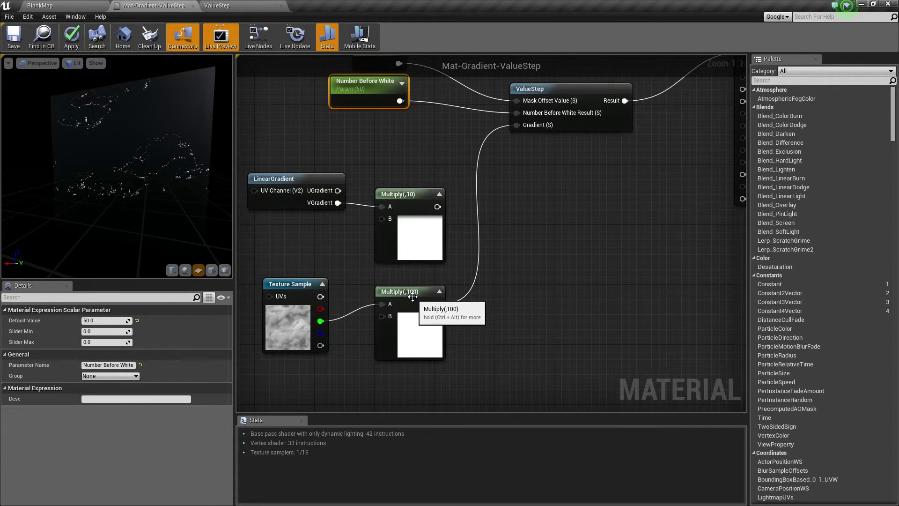
right_drag(362, 277, 389, 286)
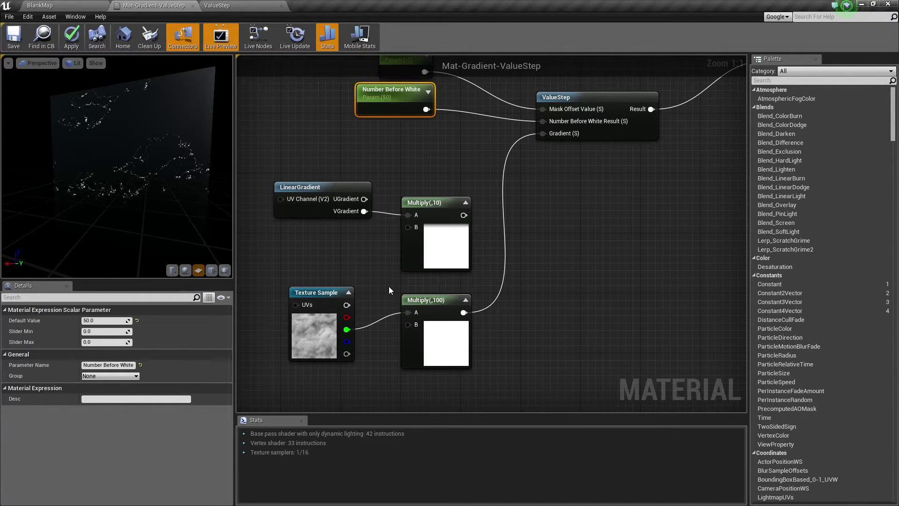
Open the ValueStep function graph to check its Ceil node, and close the graph again
double_click(577, 100)
click(615, 238)
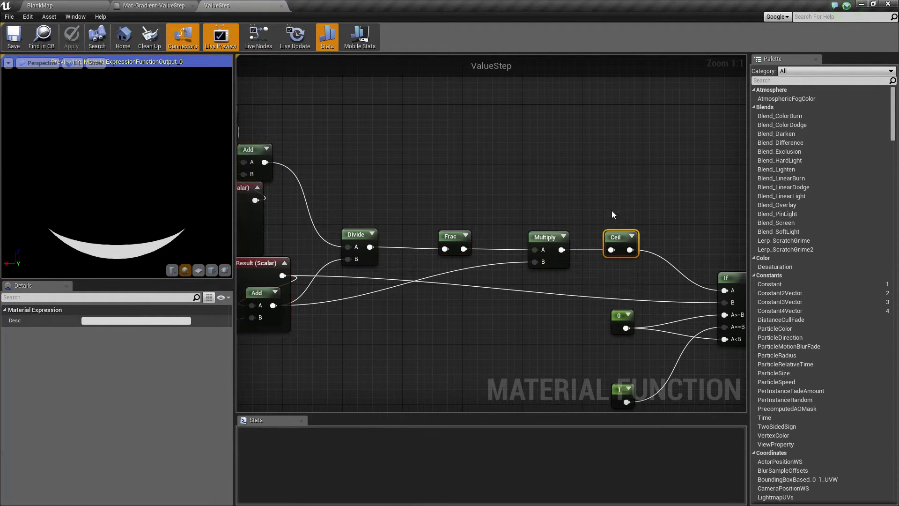
click(282, 6)
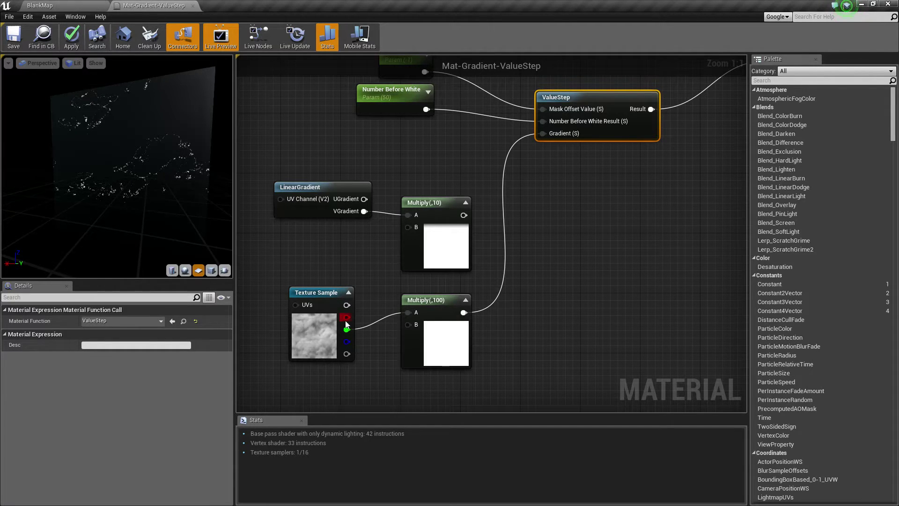
Delete the LinearGradient node and its Multiply node, and move the Texture Sample and its Multiply node closer to ValueStep
right_drag(360, 252, 360, 251)
scroll(360, 251, down, 3)
right_drag(411, 374, 443, 363)
scroll(389, 307, up, 2)
scroll(389, 307, up, 1)
drag(341, 191, 517, 321)
key(Delete)
drag(570, 399, 399, 307)
drag(510, 340, 423, 277)
right_drag(417, 357, 475, 300)
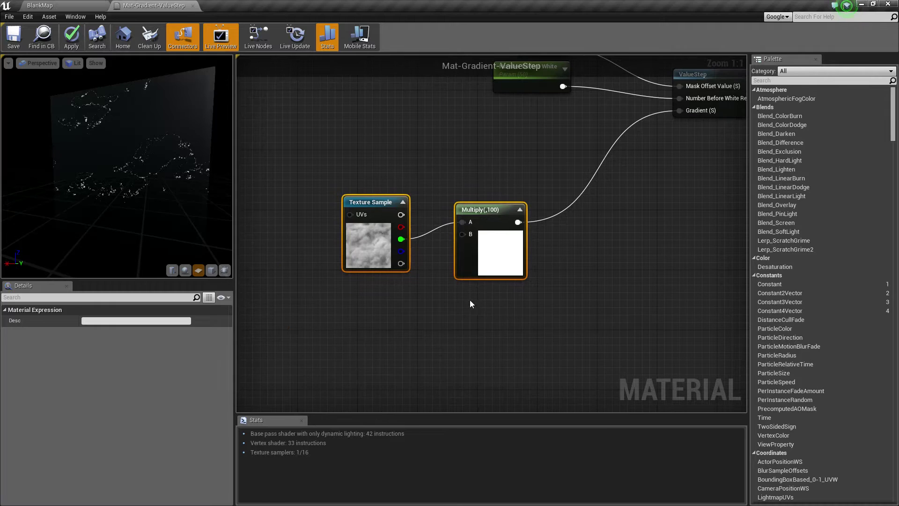
Add a Time node below the Texture Sample, and set Const B of the texture's Multiply node to 10
right_click(417, 318)
text(time)
key(Return)
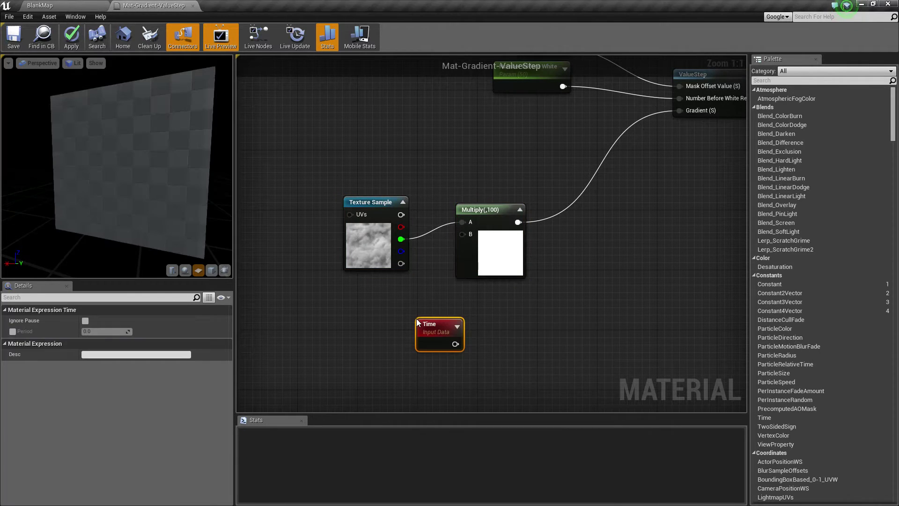
drag(489, 255, 497, 255)
click(112, 331)
text(10)
key(Return)
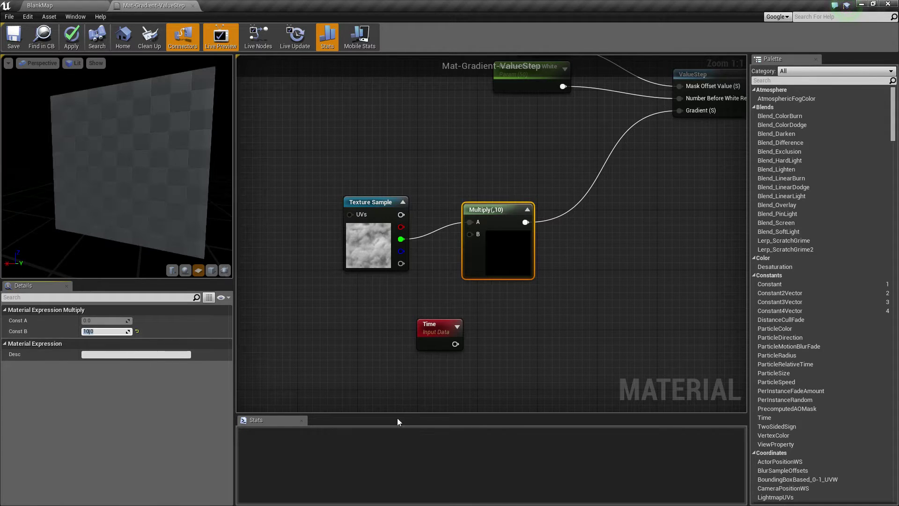
Enable a period of 10 on the Time node and position the node beneath the Texture Sample
click(435, 326)
click(13, 331)
click(96, 330)
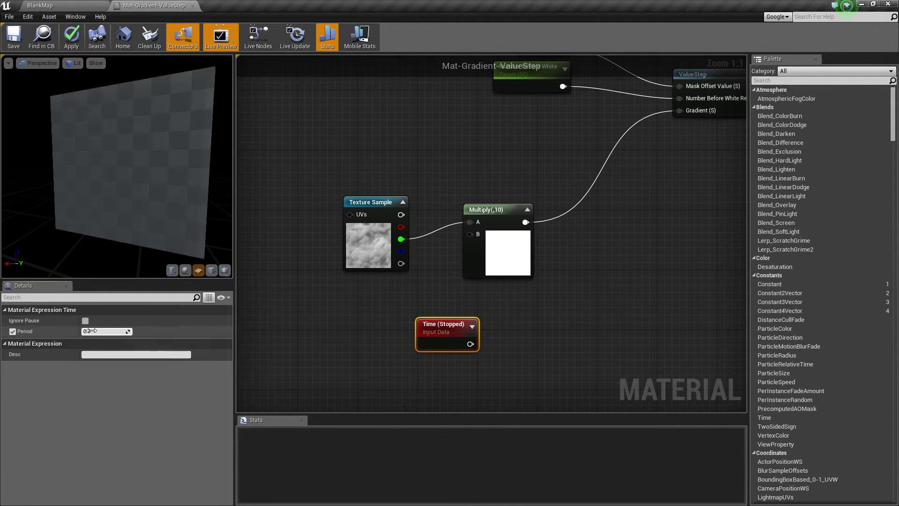
text(10)
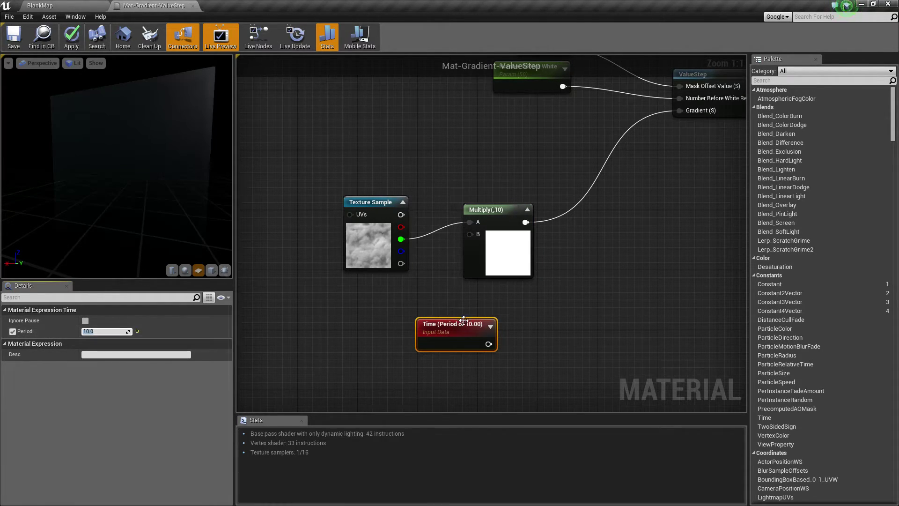
drag(464, 319, 353, 313)
right_drag(353, 312, 323, 330)
mouse_move(328, 333)
mouse_down()
mouse_move(418, 341)
mouse_move(335, 343)
mouse_up()
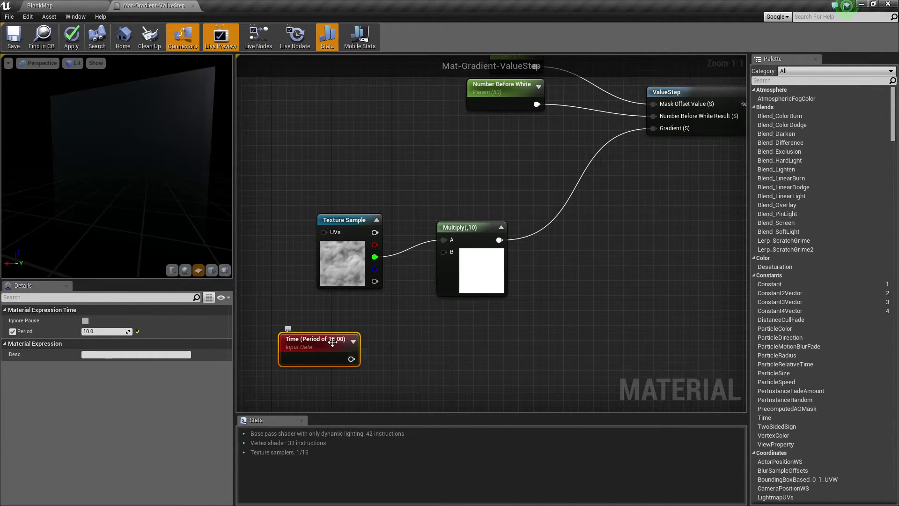
drag(321, 343, 342, 346)
Connect the Time node to the Multiply node's B input, tidy both nodes, and save the material
drag(468, 228, 498, 244)
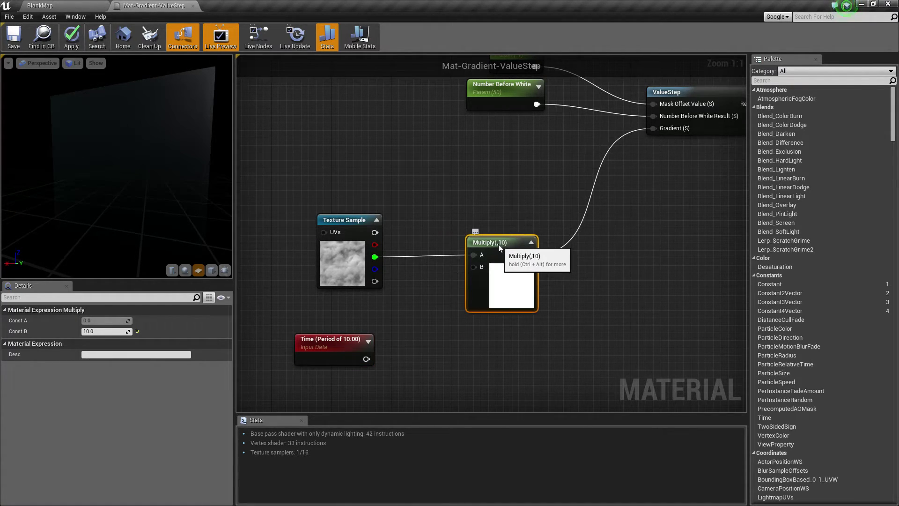
drag(366, 358, 479, 267)
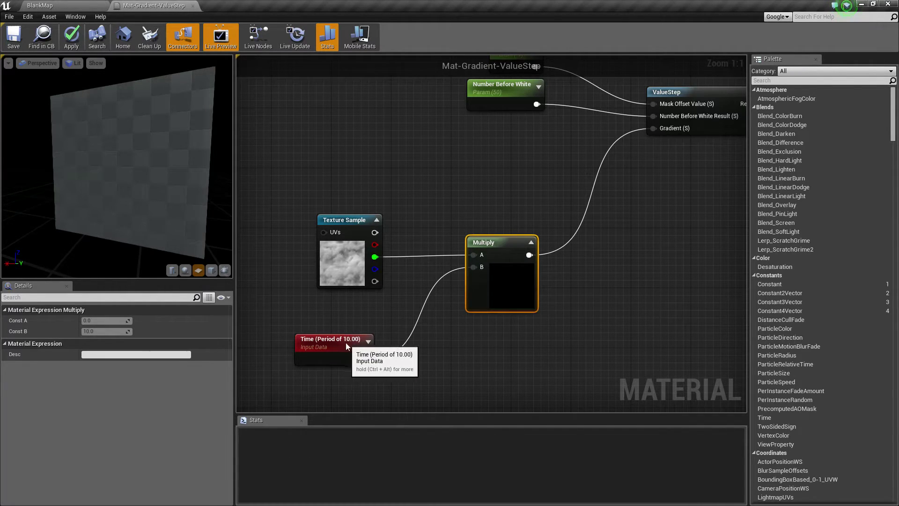
drag(345, 347, 354, 323)
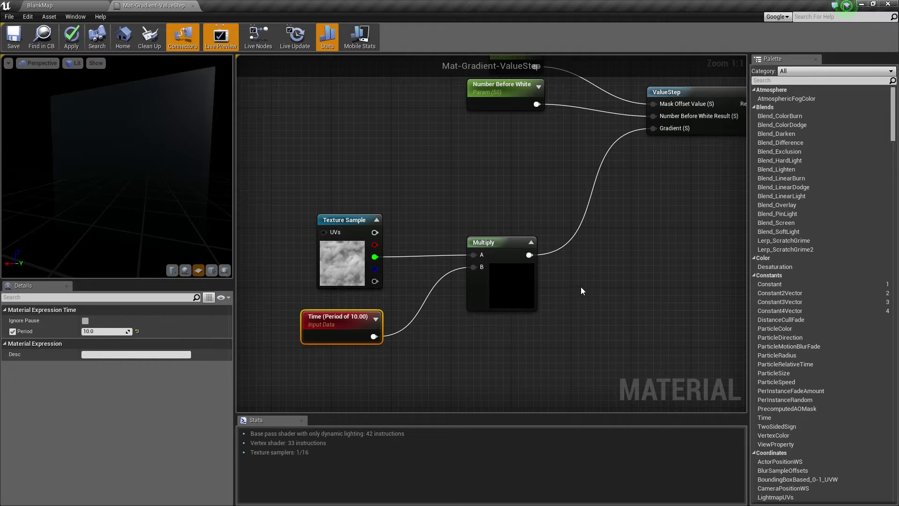
right_drag(581, 287, 570, 302)
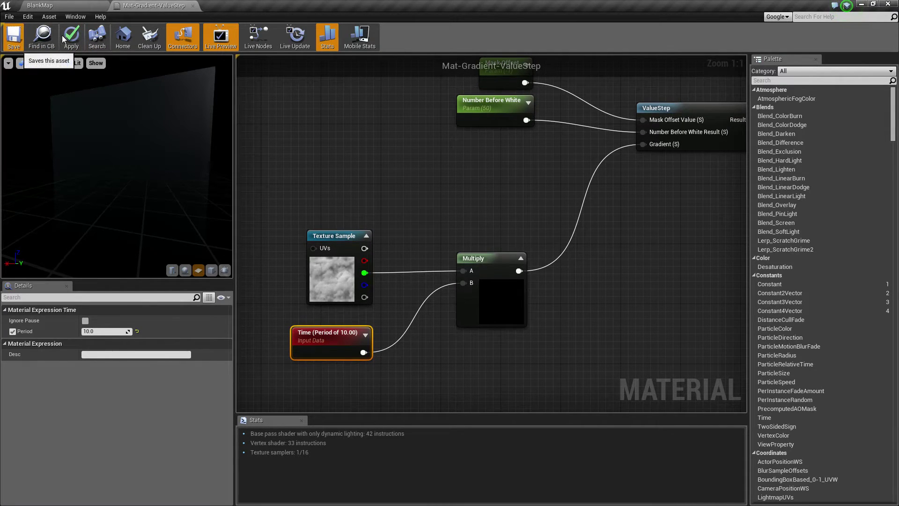
click(14, 38)
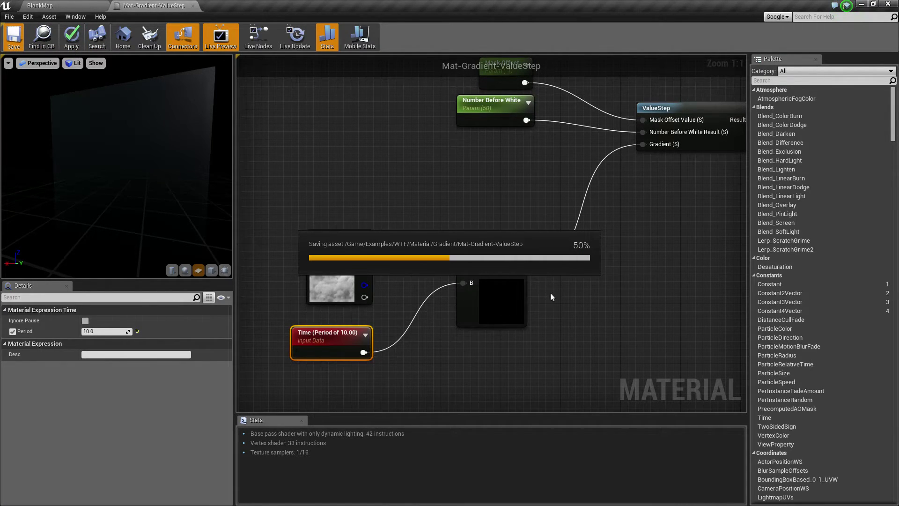
Insert a Ceil node between Time and the Multiply node's B input, and move Time and Ceil closer to Multiply
right_drag(558, 296, 583, 271)
drag(393, 326, 412, 313)
text(ceil)
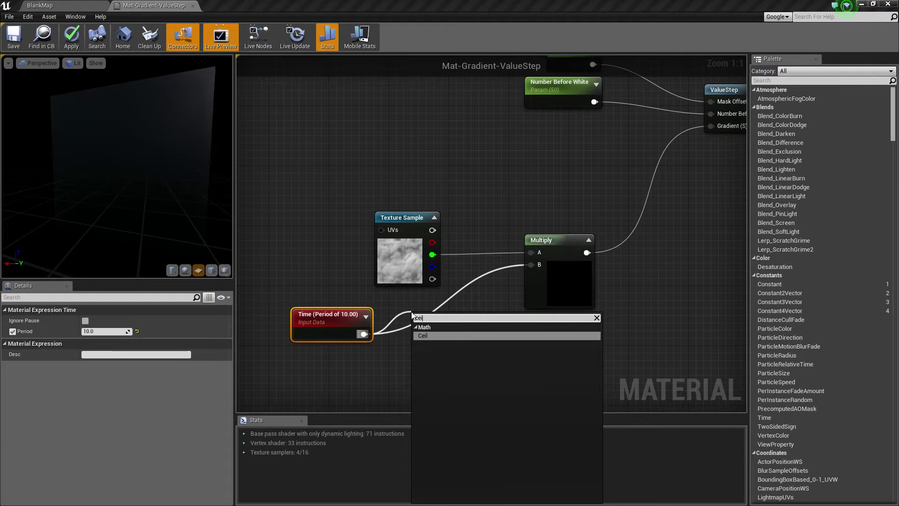
key(Return)
drag(437, 330, 531, 264)
ctrl+click(337, 312)
drag(424, 322, 462, 320)
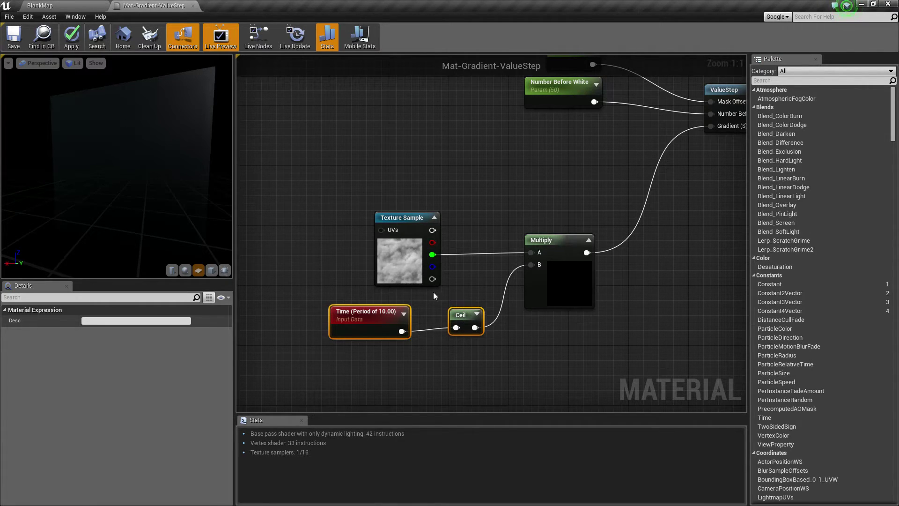
Examine how the Time and Ceil nodes feed the Multiply node, with the Ceil preview expanded
click(374, 310)
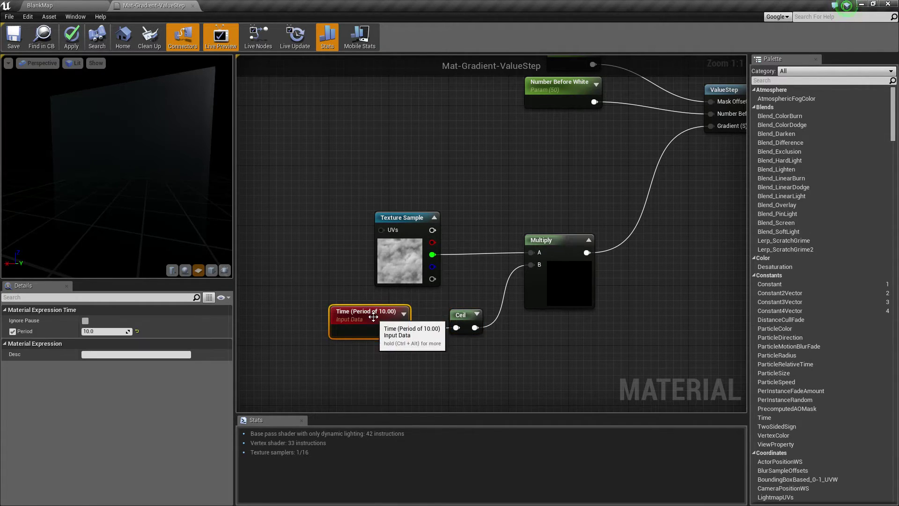
click(463, 314)
click(367, 323)
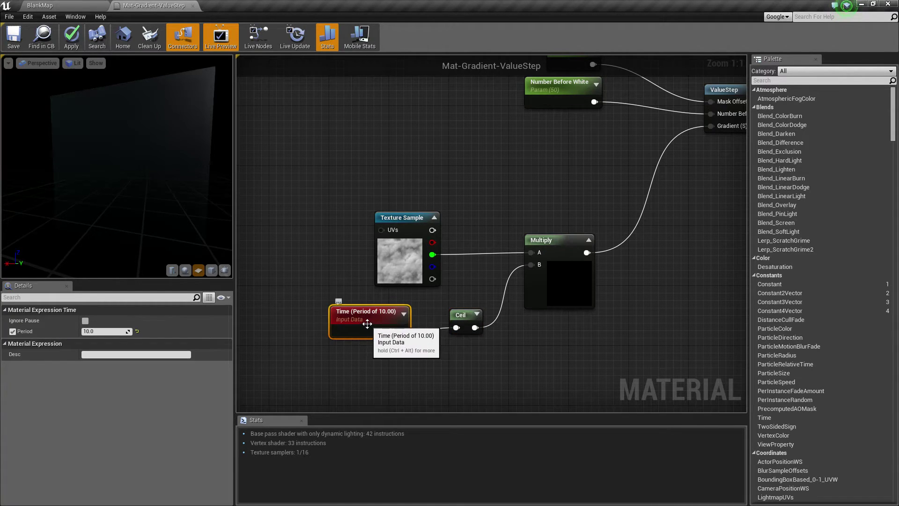
click(539, 242)
drag(564, 338, 533, 345)
right_drag(533, 345, 448, 352)
right_drag(461, 289, 546, 271)
right_drag(451, 333, 564, 309)
click(476, 289)
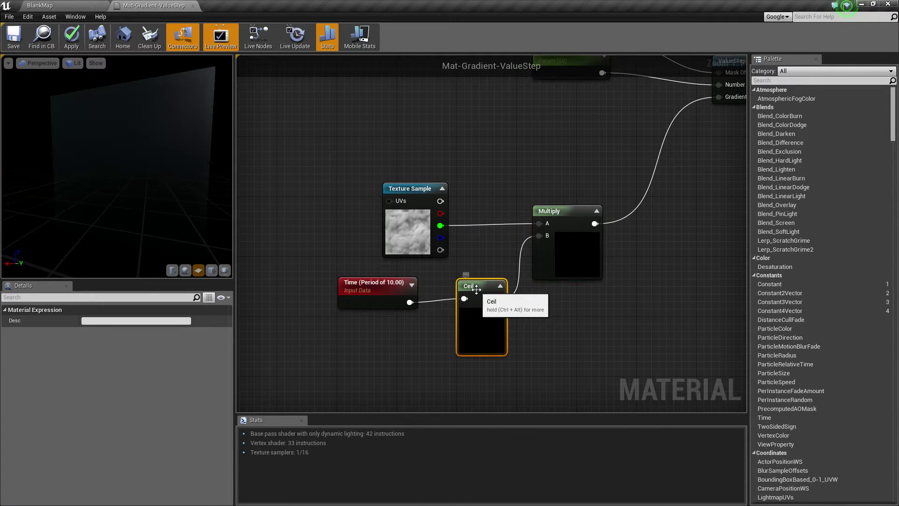
Try the Time node without its period, inspect the mask on the preview plane, and re-enable the period of 10
click(356, 286)
click(13, 331)
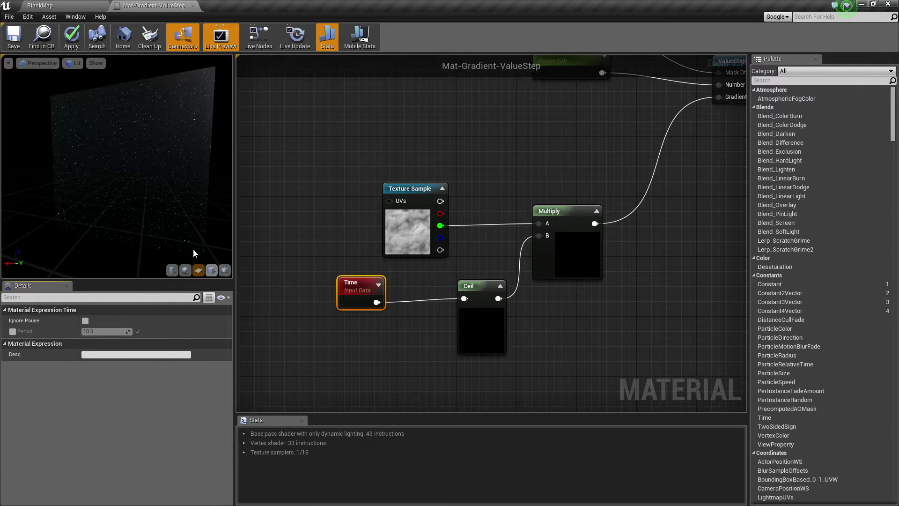
drag(141, 181, 70, 93)
drag(144, 181, 169, 165)
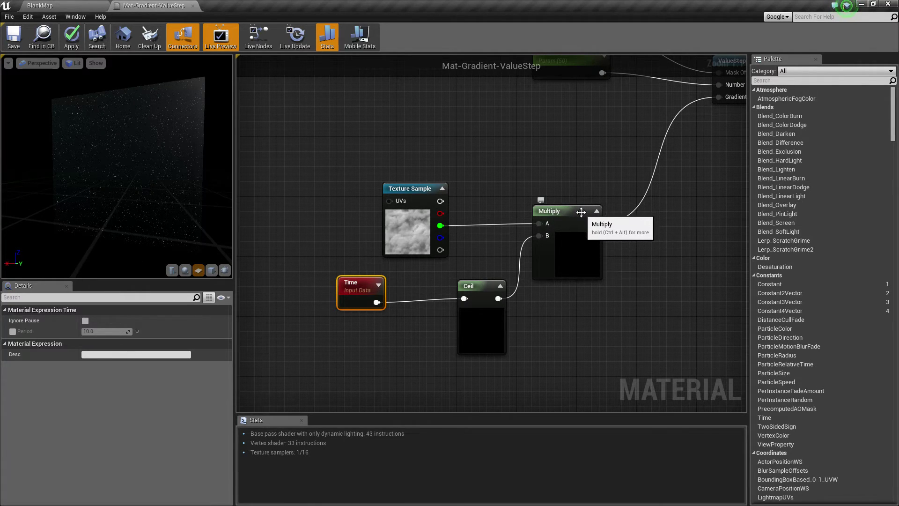
right_drag(699, 258, 598, 317)
click(438, 327)
click(318, 311)
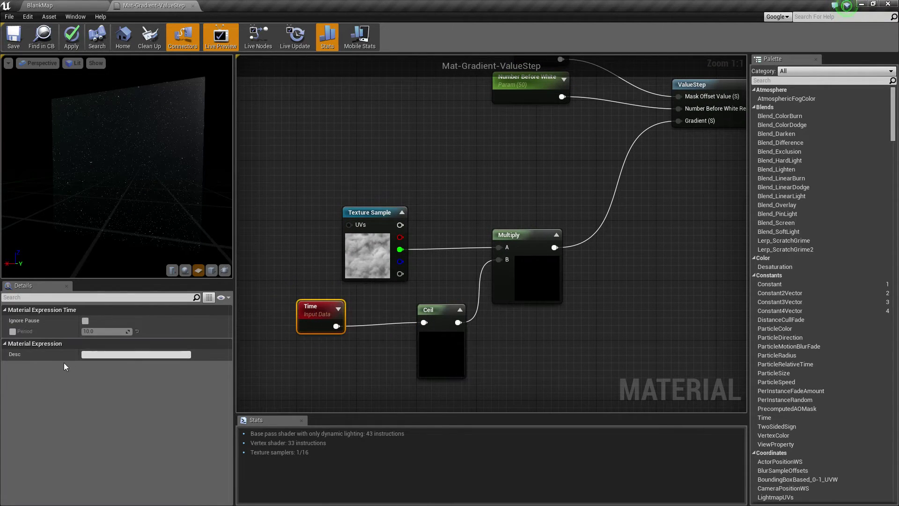
click(12, 332)
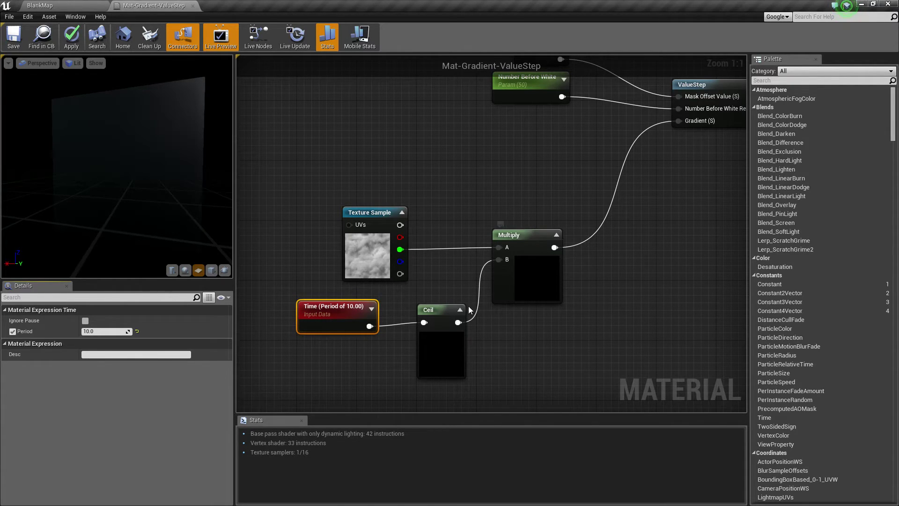
Cut the Time and Ceil nodes and paste them above the Texture Sample
right_drag(543, 223, 468, 283)
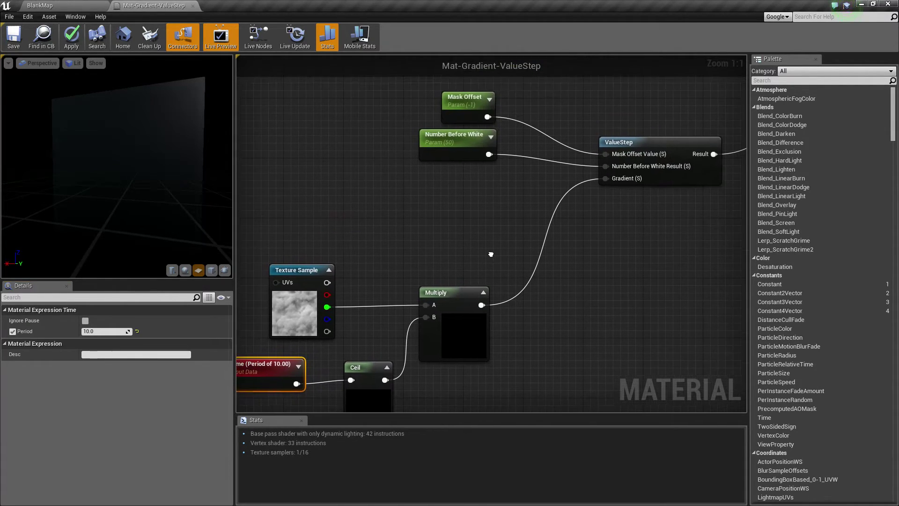
click(450, 141)
right_drag(426, 324, 488, 262)
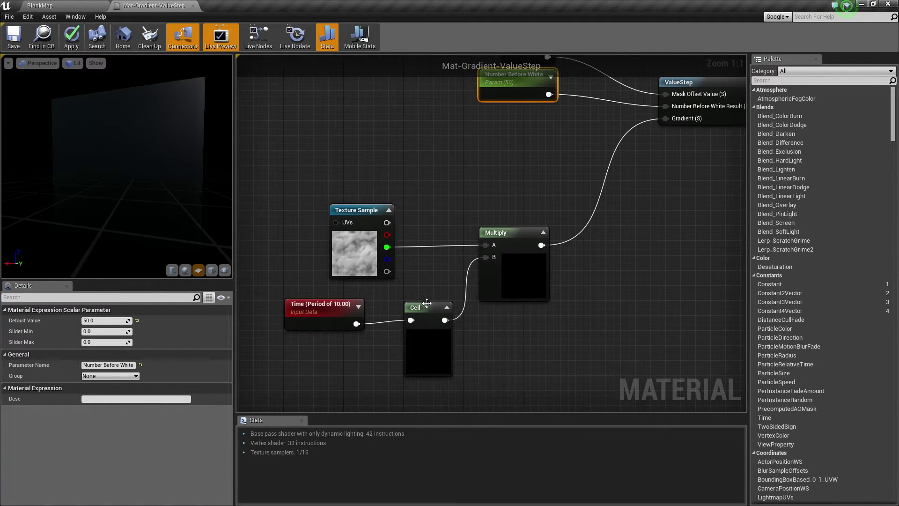
drag(304, 295, 433, 361)
key(ctrl+x)
right_drag(362, 151, 393, 192)
key(ctrl+v)
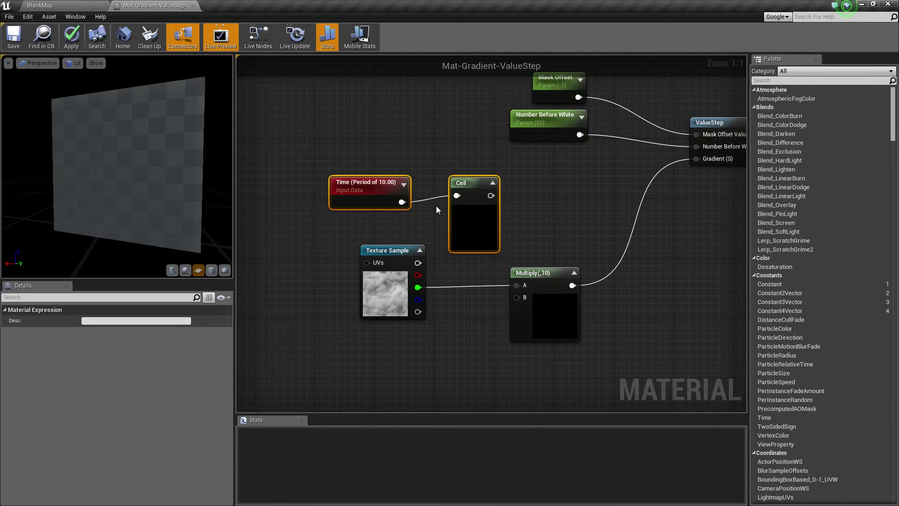
drag(465, 181, 458, 167)
Connect Ceil to ValueStep's Number Before White Result input in place of the parameter, and move Time and Ceil below that parameter
click(523, 281)
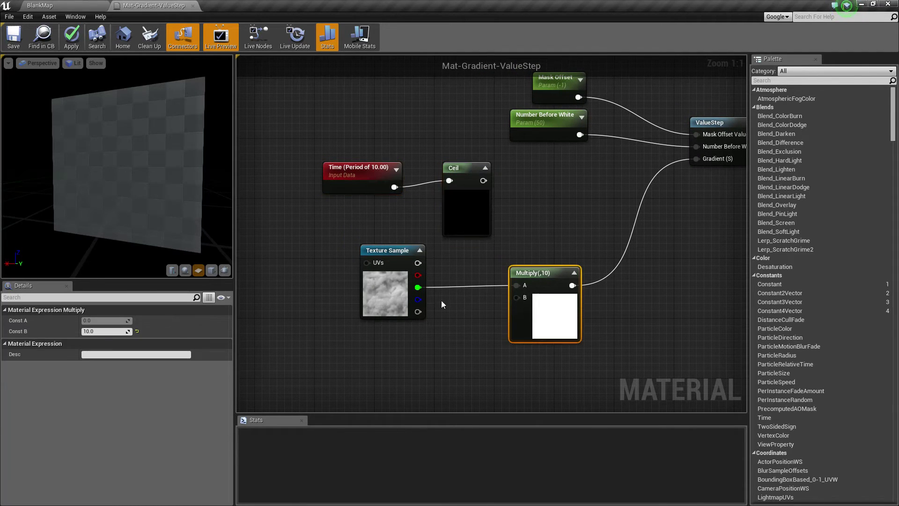
right_drag(526, 206, 465, 299)
drag(426, 274, 641, 240)
right_drag(439, 294, 484, 285)
drag(476, 258, 577, 254)
drag(345, 252, 464, 252)
click(503, 204)
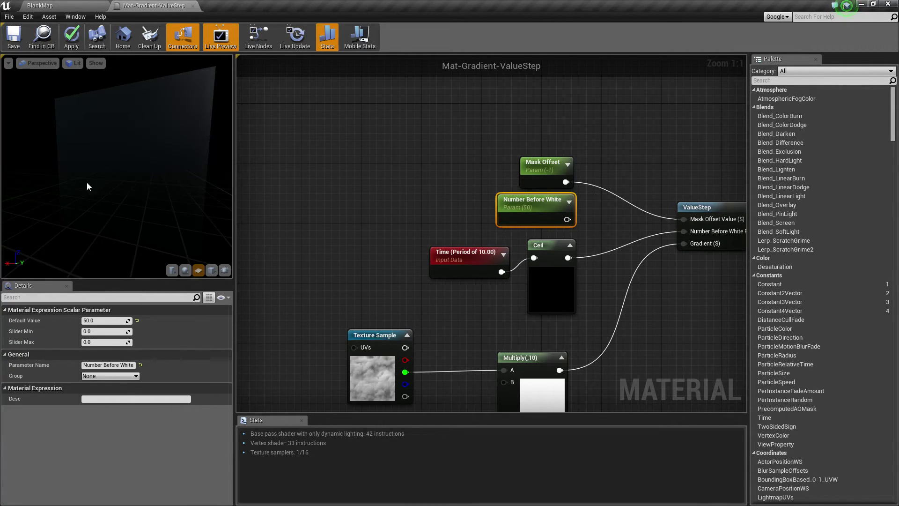
Set the Time node's period to 8 and inspect the animated mask on the preview plane
click(466, 260)
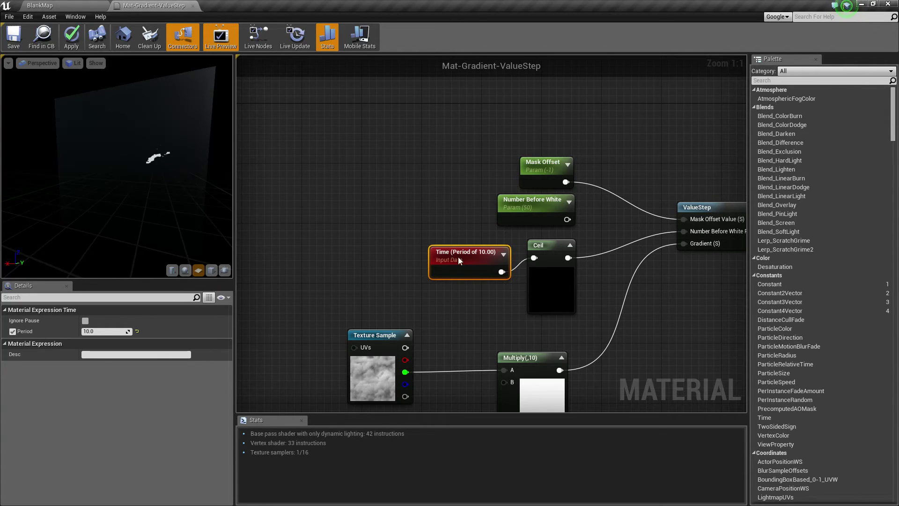
drag(468, 253, 453, 246)
click(106, 330)
key(Return)
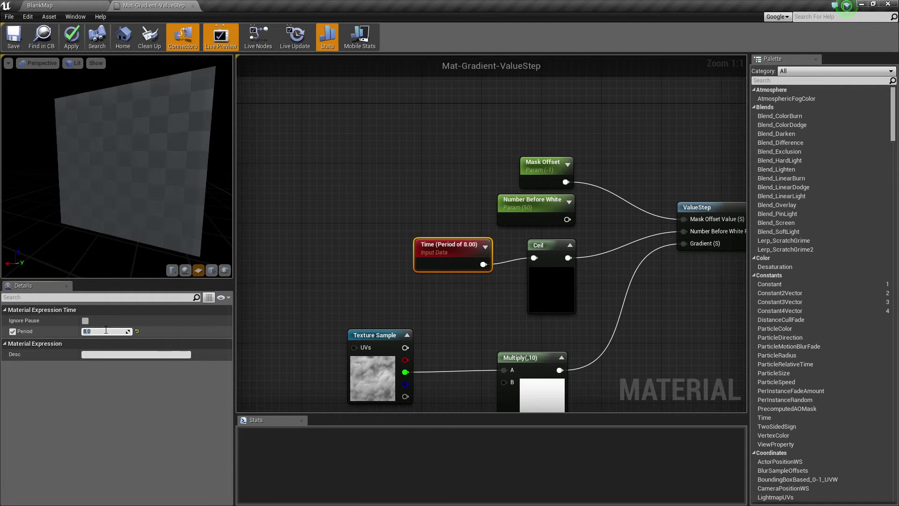
drag(430, 301, 435, 271)
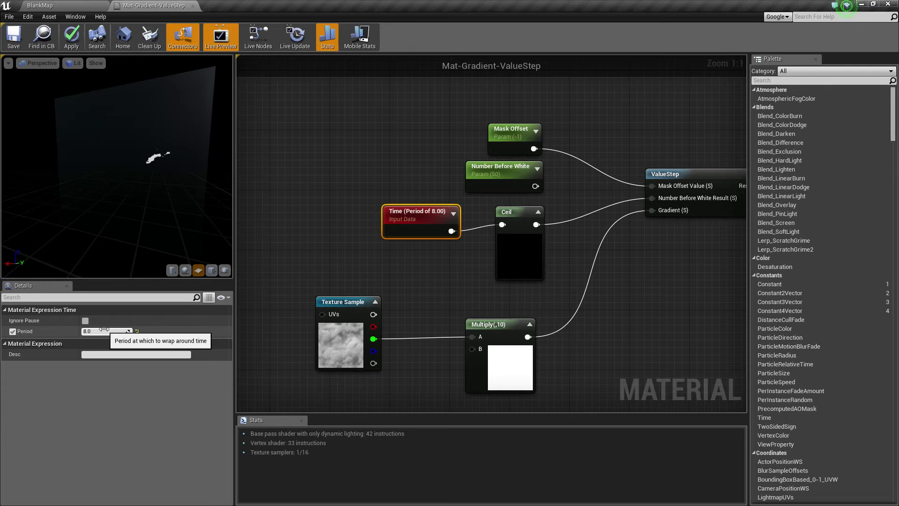
drag(376, 195, 527, 275)
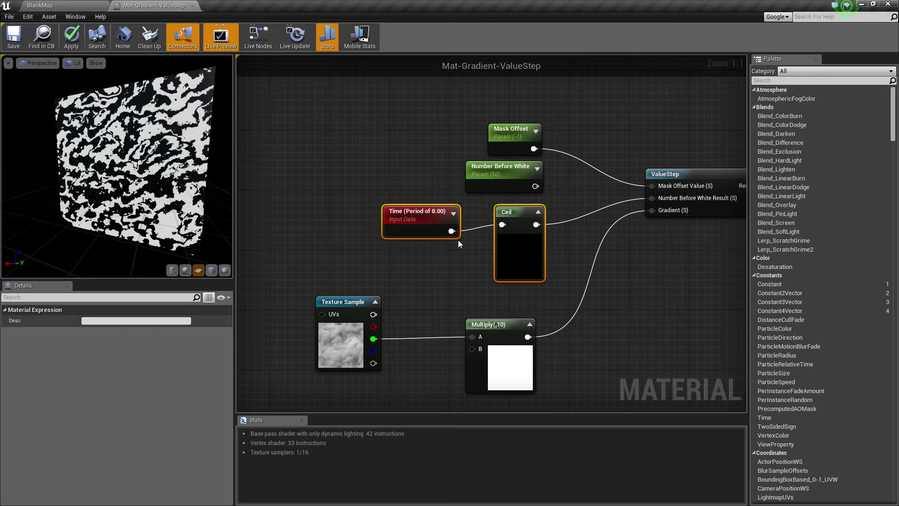
Set the material's Blend Mode to Translucent and connect the ValueStep Result to Opacity as well
right_drag(678, 266, 454, 302)
click(618, 114)
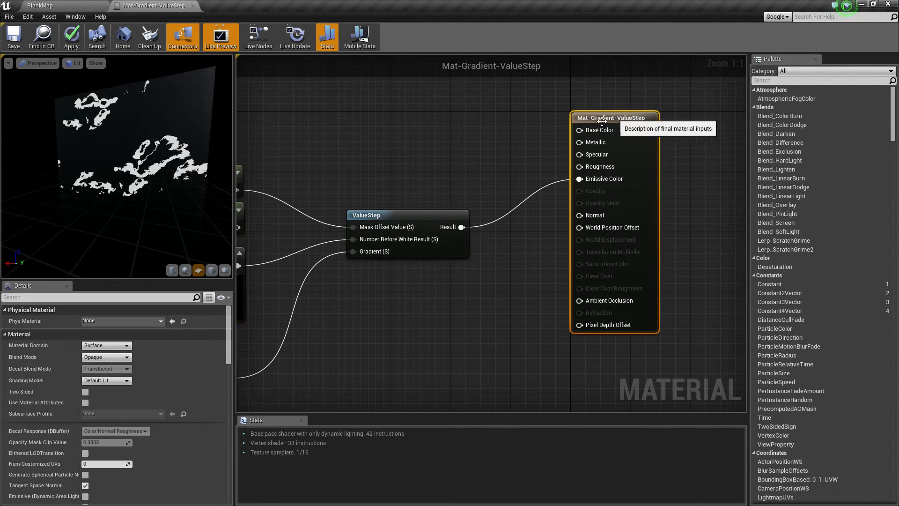
click(106, 357)
click(103, 374)
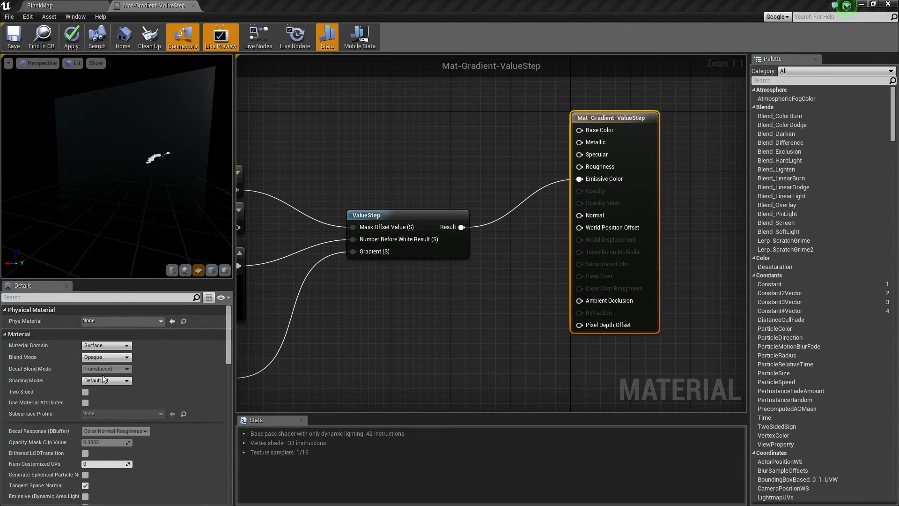
drag(461, 227, 579, 191)
right_drag(415, 346, 484, 341)
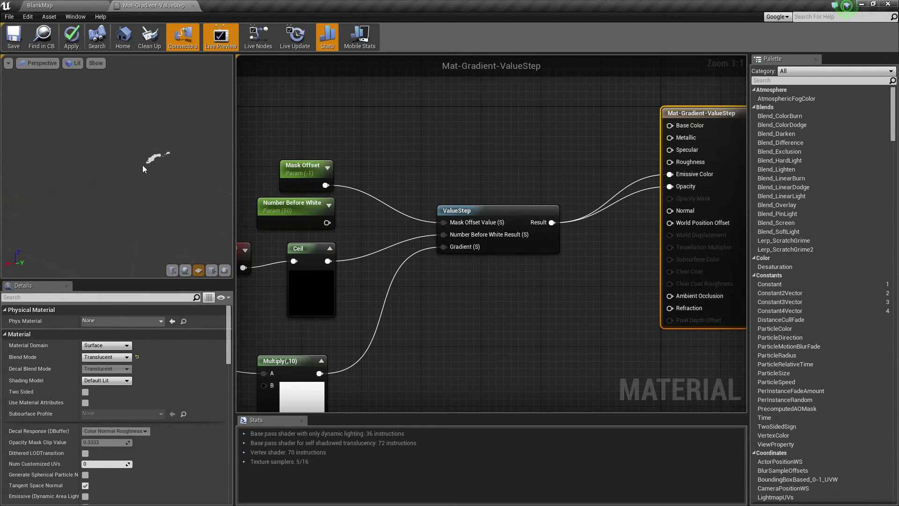
right_drag(474, 125, 439, 155)
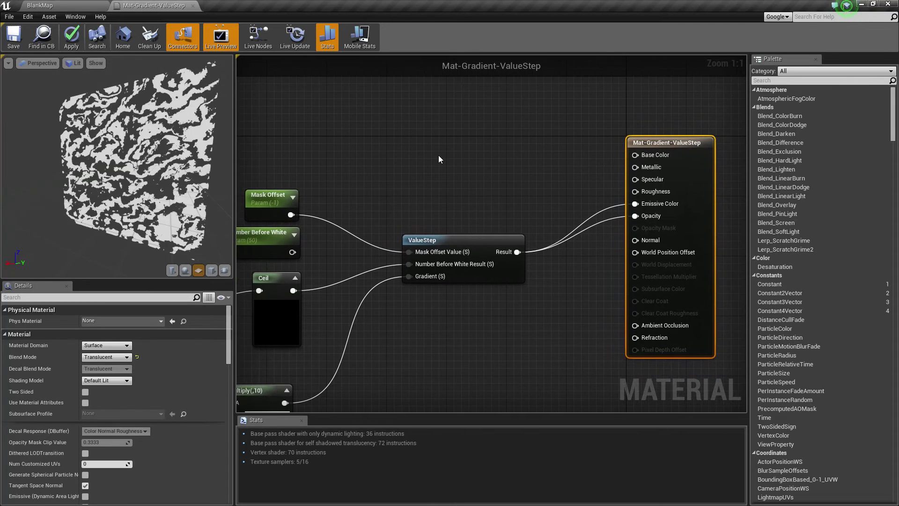
Add a Multiply node, connect its output to Emissive Color, and feed the ValueStep Result into its B input
right_click(439, 158)
text(mult)
key(Return)
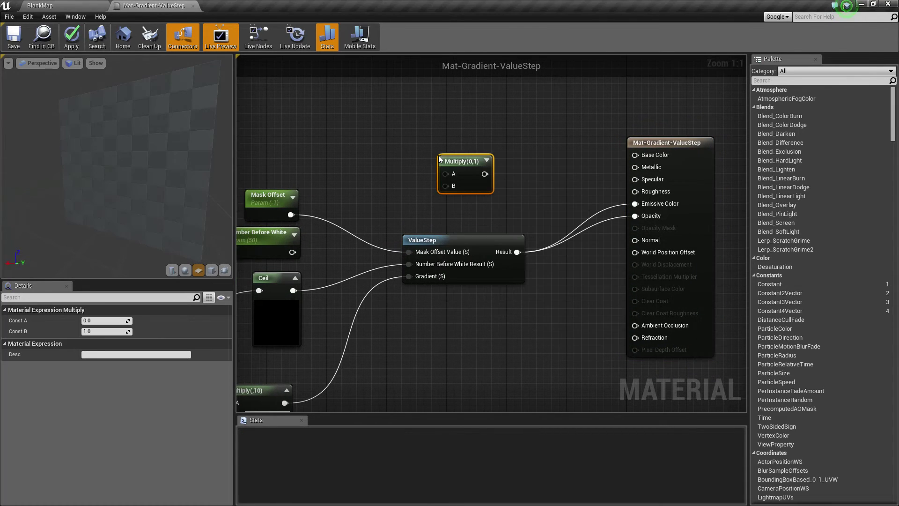
drag(439, 160, 662, 204)
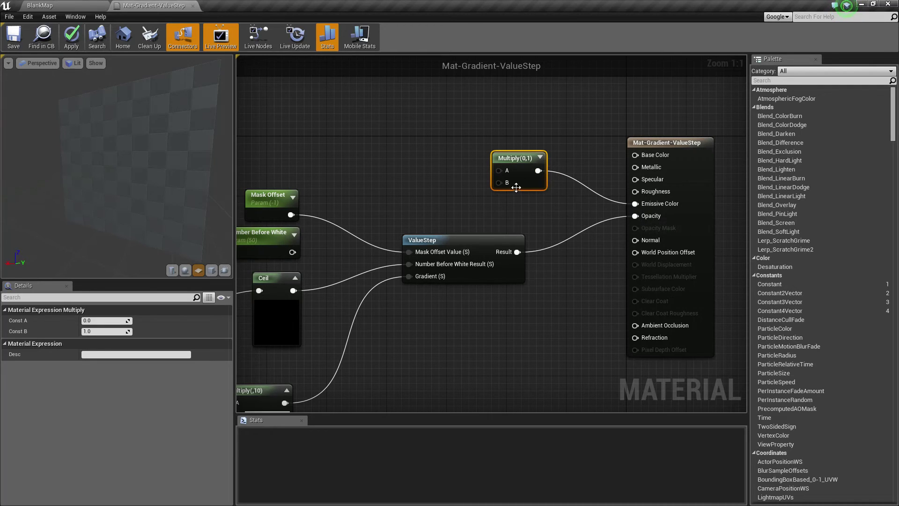
drag(517, 252, 498, 184)
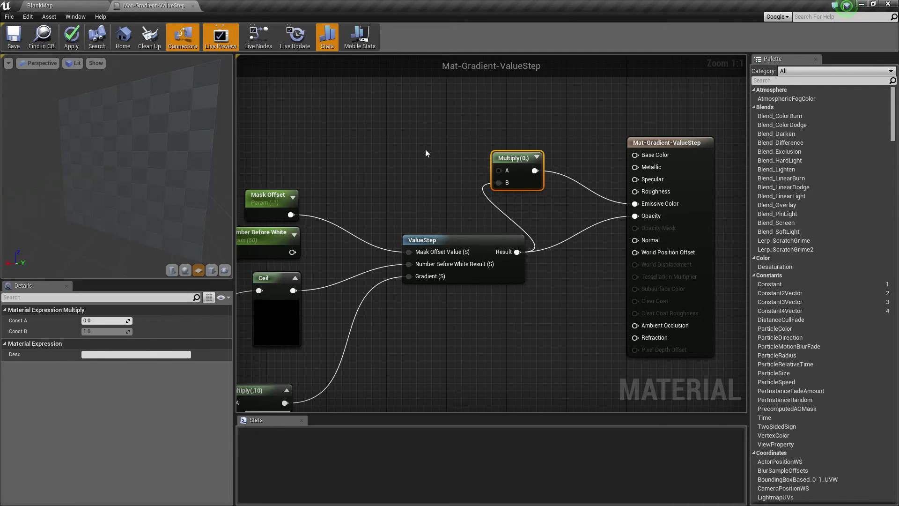
Add a Constant3Vector connected to Multiply's A input and set its colour to cyan, RGB 0.263, 0.753, 0.775
click(403, 128)
drag(461, 146, 501, 168)
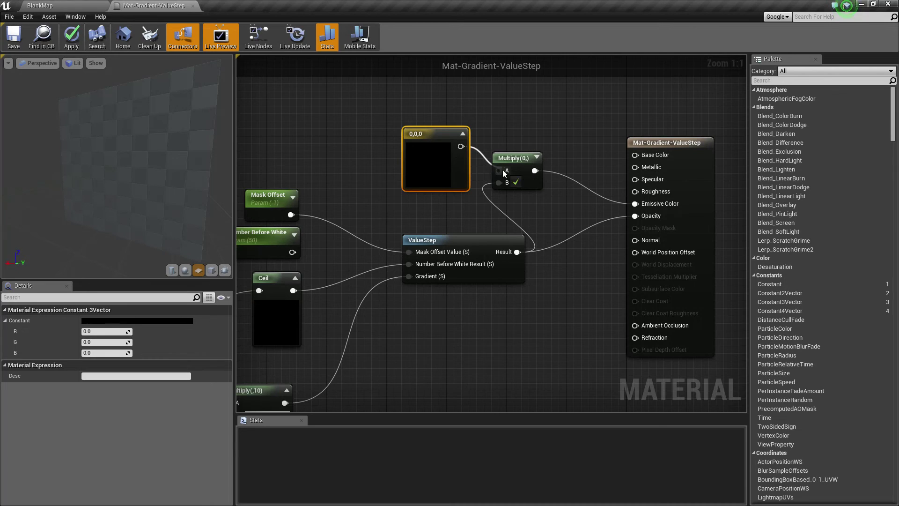
double_click(447, 168)
mouse_move(496, 260)
mouse_down()
mouse_move(485, 263)
mouse_move(475, 242)
mouse_up()
drag(625, 329, 625, 329)
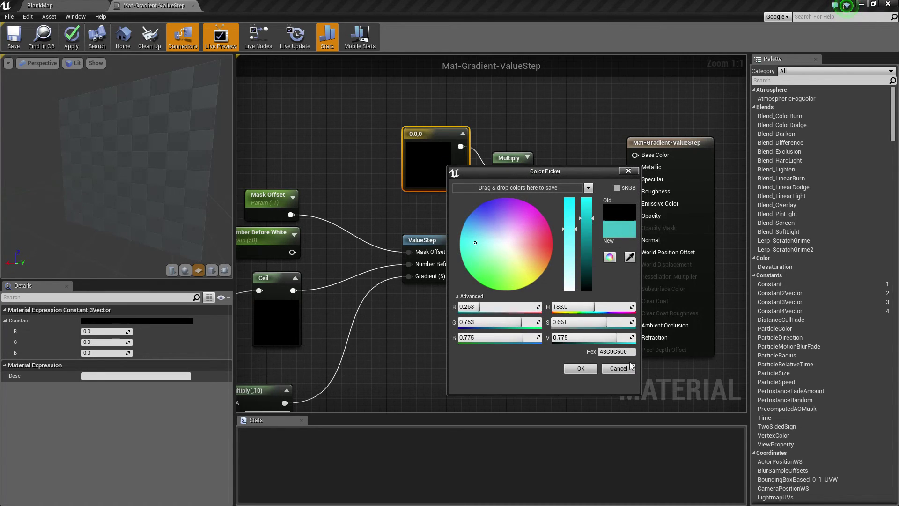
click(581, 369)
Apply the material changes and preview the animated cyan mask on a sphere
right_drag(409, 202, 460, 214)
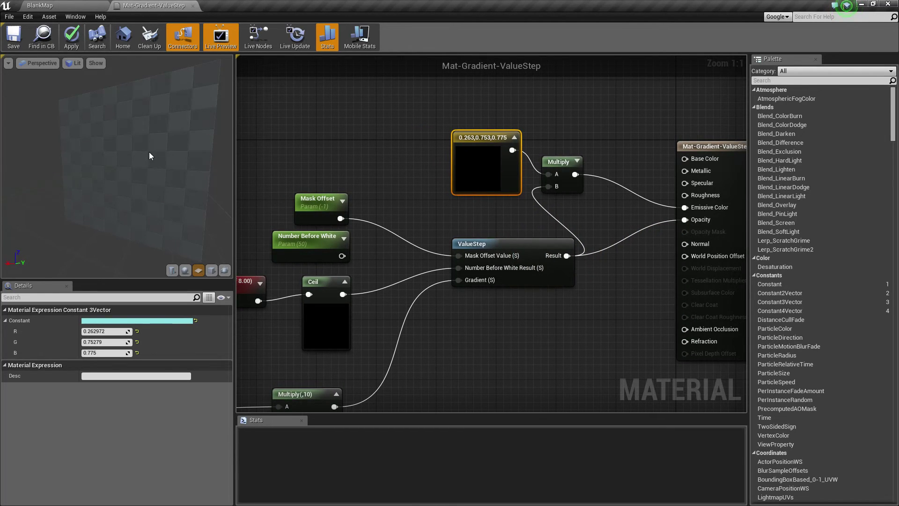
click(70, 46)
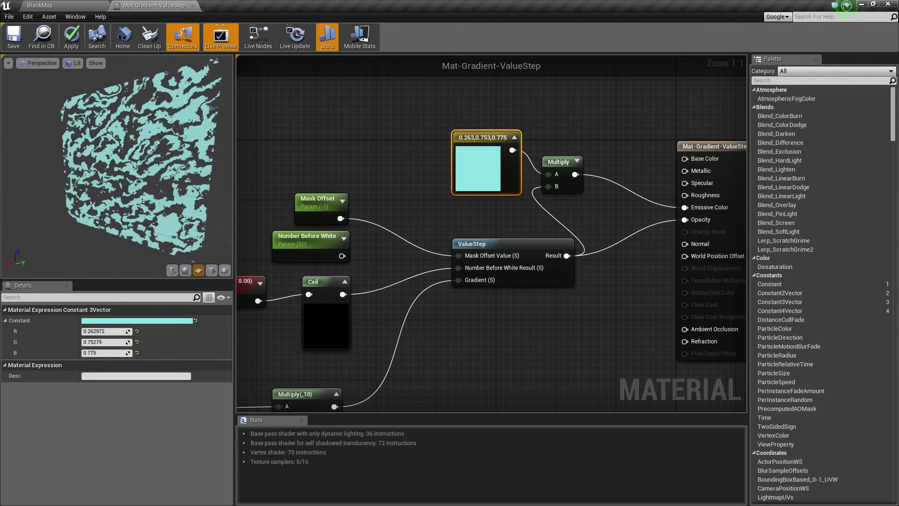
click(185, 270)
drag(147, 176, 172, 184)
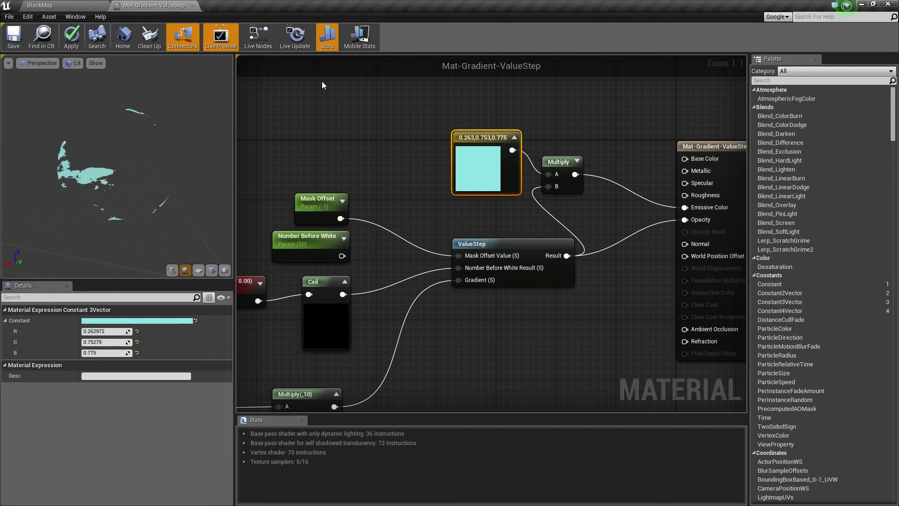
right_drag(470, 319, 428, 294)
click(473, 225)
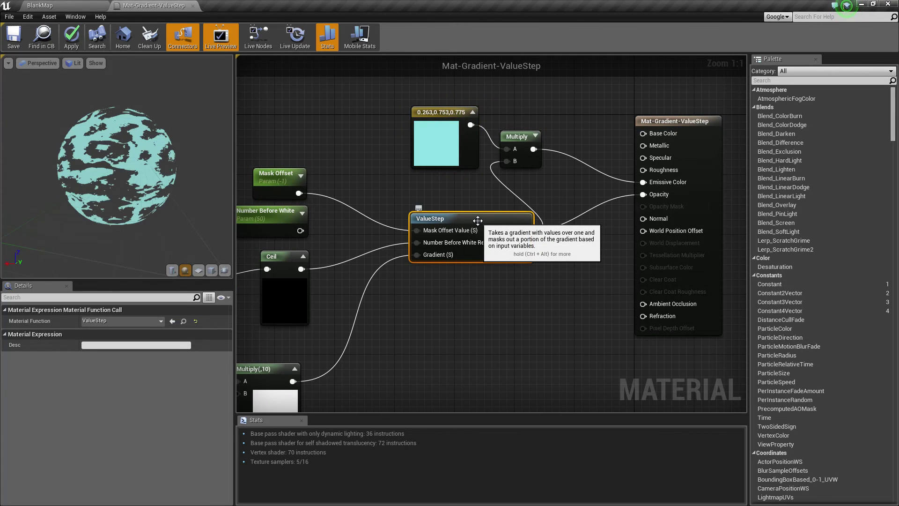
right_drag(437, 288, 402, 298)
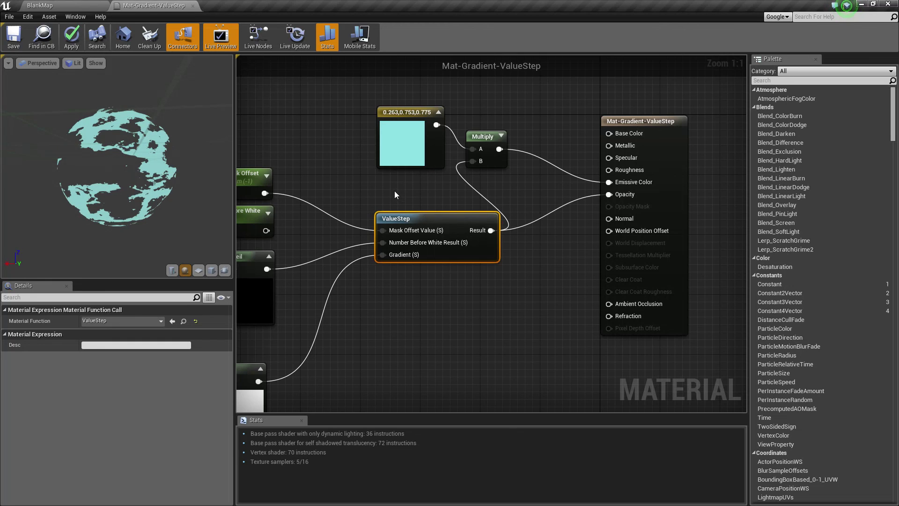
right_drag(394, 190, 534, 140)
drag(349, 193, 406, 255)
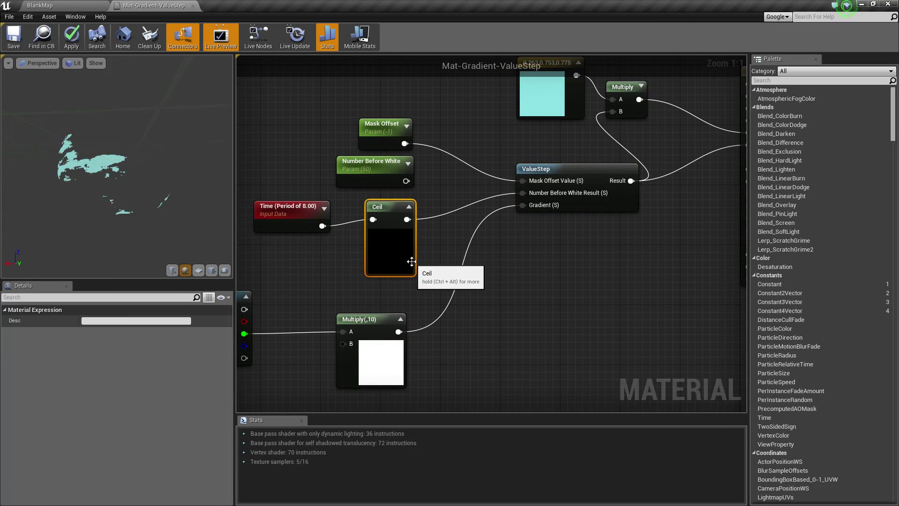
right_drag(545, 244, 479, 285)
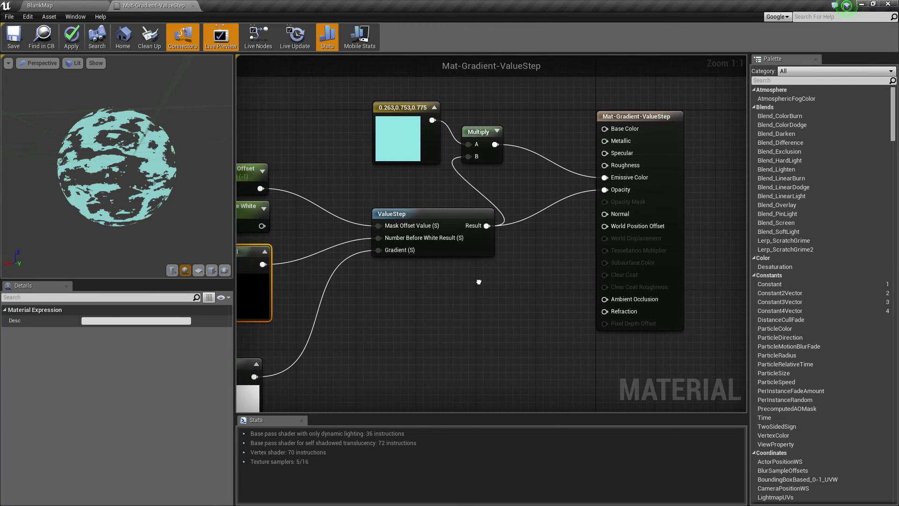